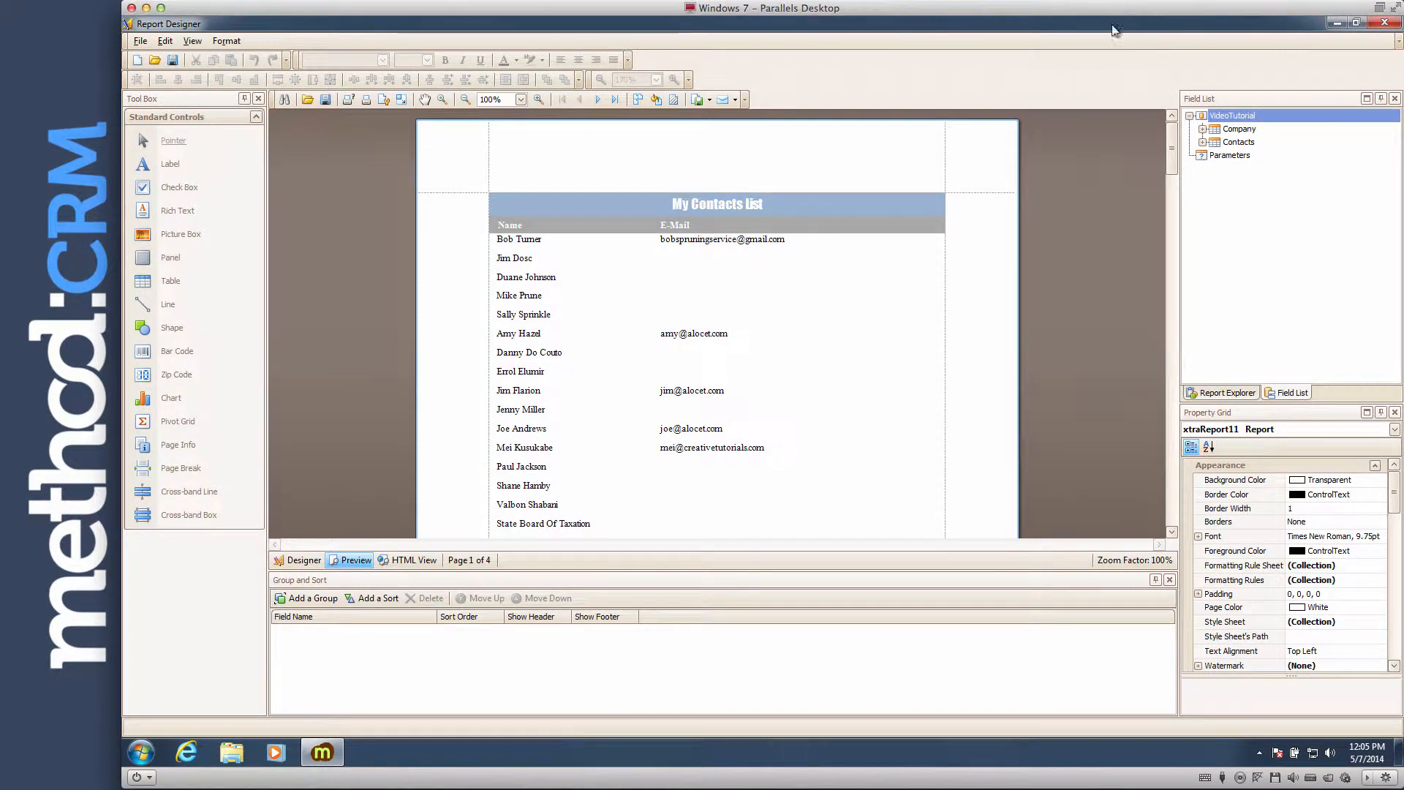
In the report design, add a full-width label, about 650 by 34, beneath the My Contacts List title and fit the page header to it.
click(300, 559)
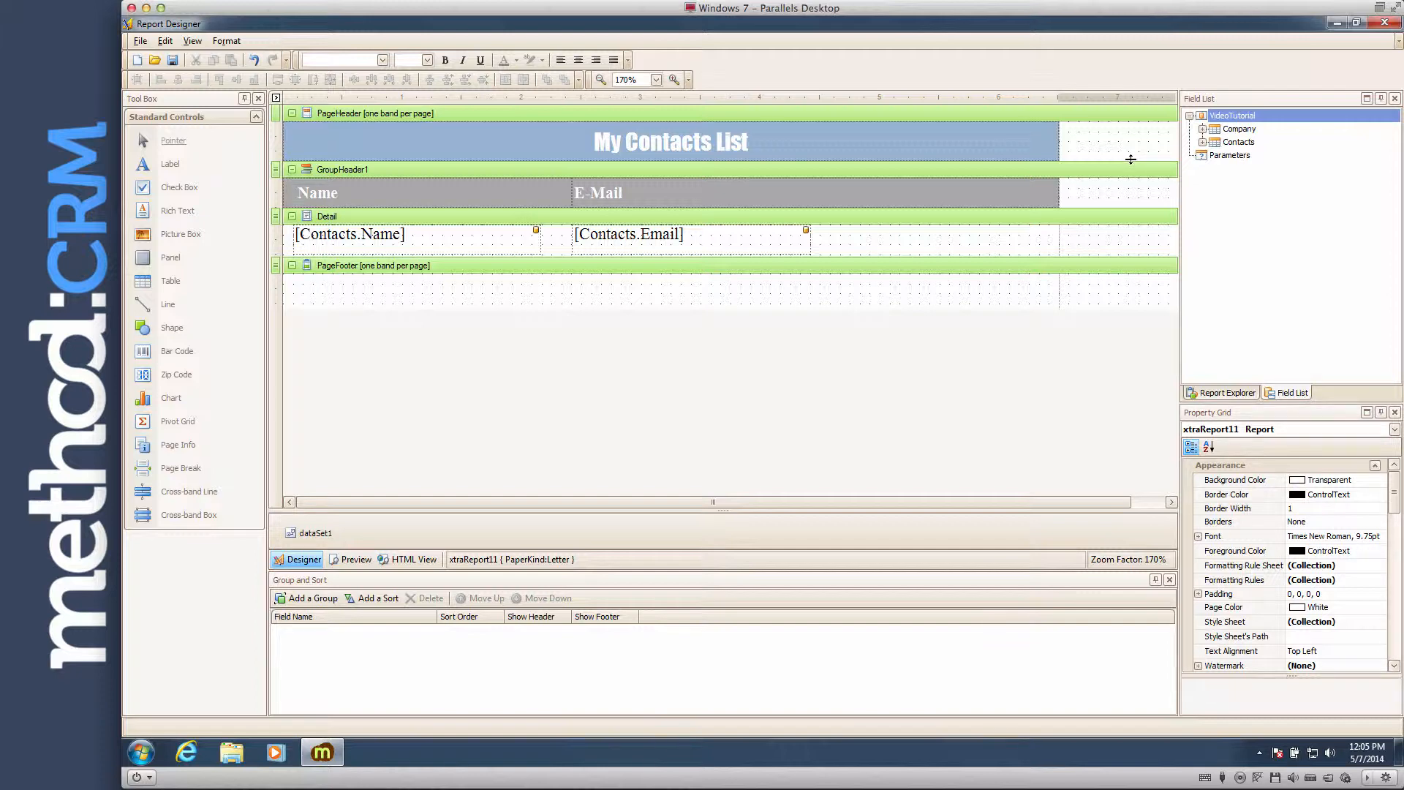
drag(1130, 160, 1113, 229)
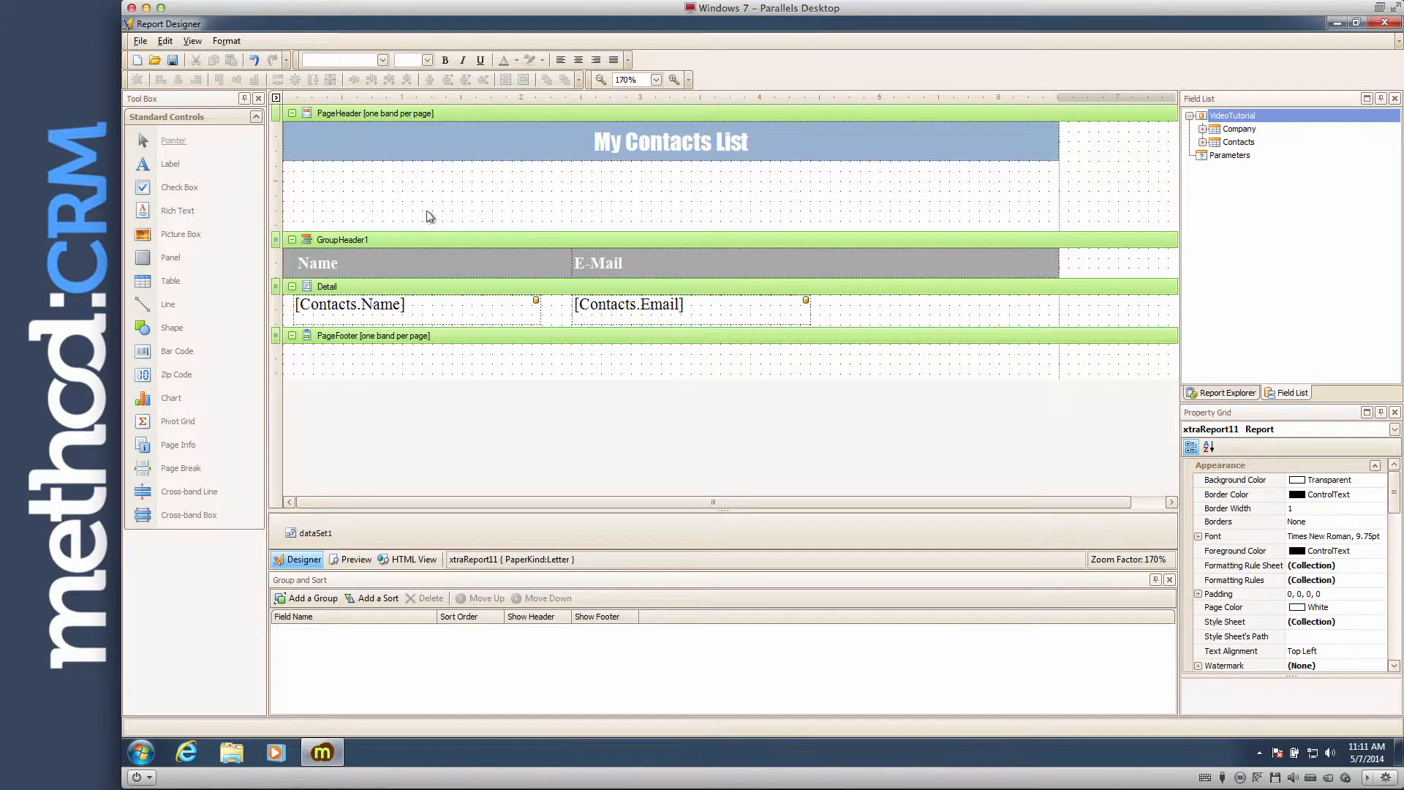
click(170, 164)
click(618, 174)
drag(617, 186, 283, 186)
drag(742, 187, 1061, 187)
drag(670, 169, 672, 161)
drag(708, 231, 709, 186)
Format the new label with Middle Center alignment, ActiveCaption background, ControlLightLight foreground and bold text.
click(1328, 619)
click(1379, 619)
click(1307, 662)
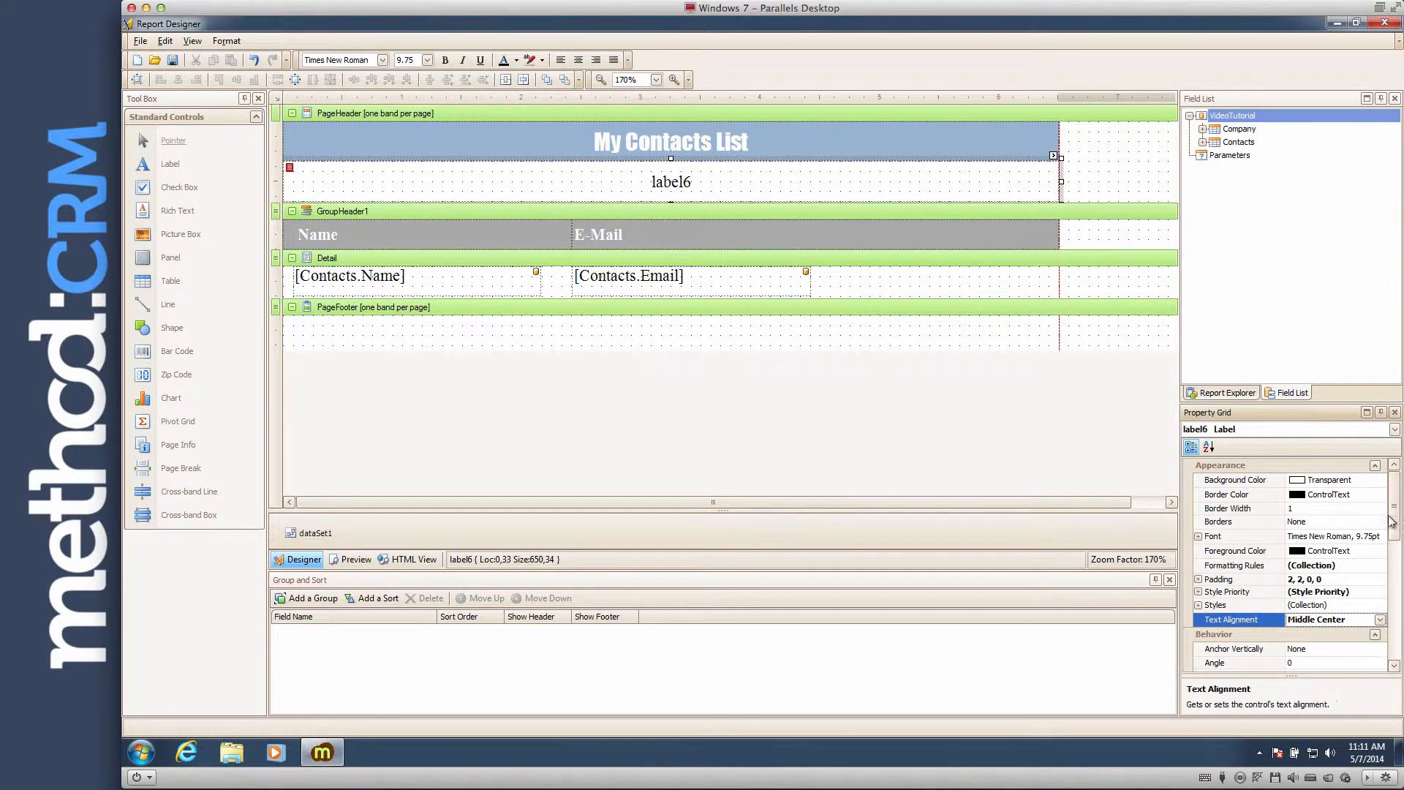
click(1380, 480)
click(1327, 512)
click(1380, 551)
click(1327, 579)
click(445, 60)
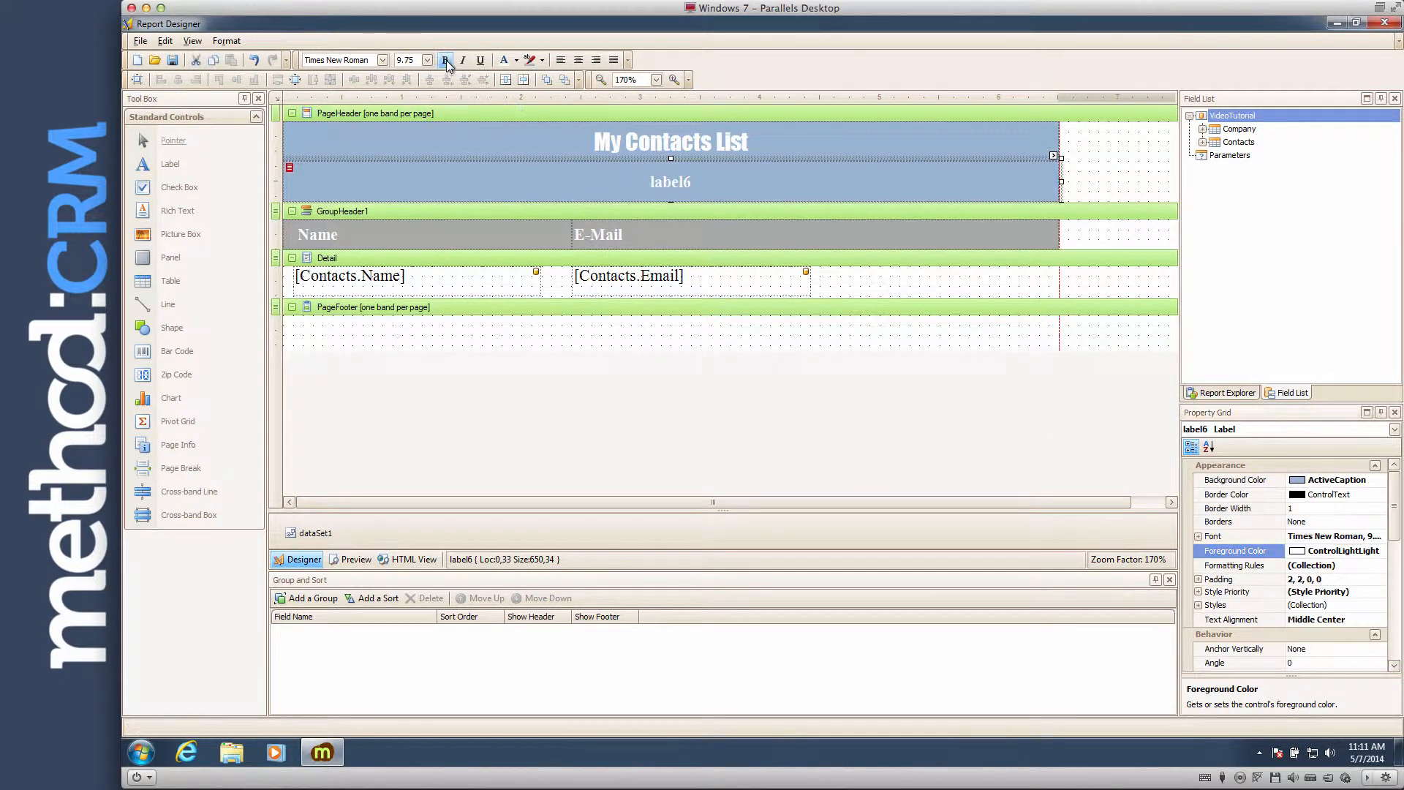
Bind the new page header label to the Name field of the Contacts table.
mouse_move(1052, 157)
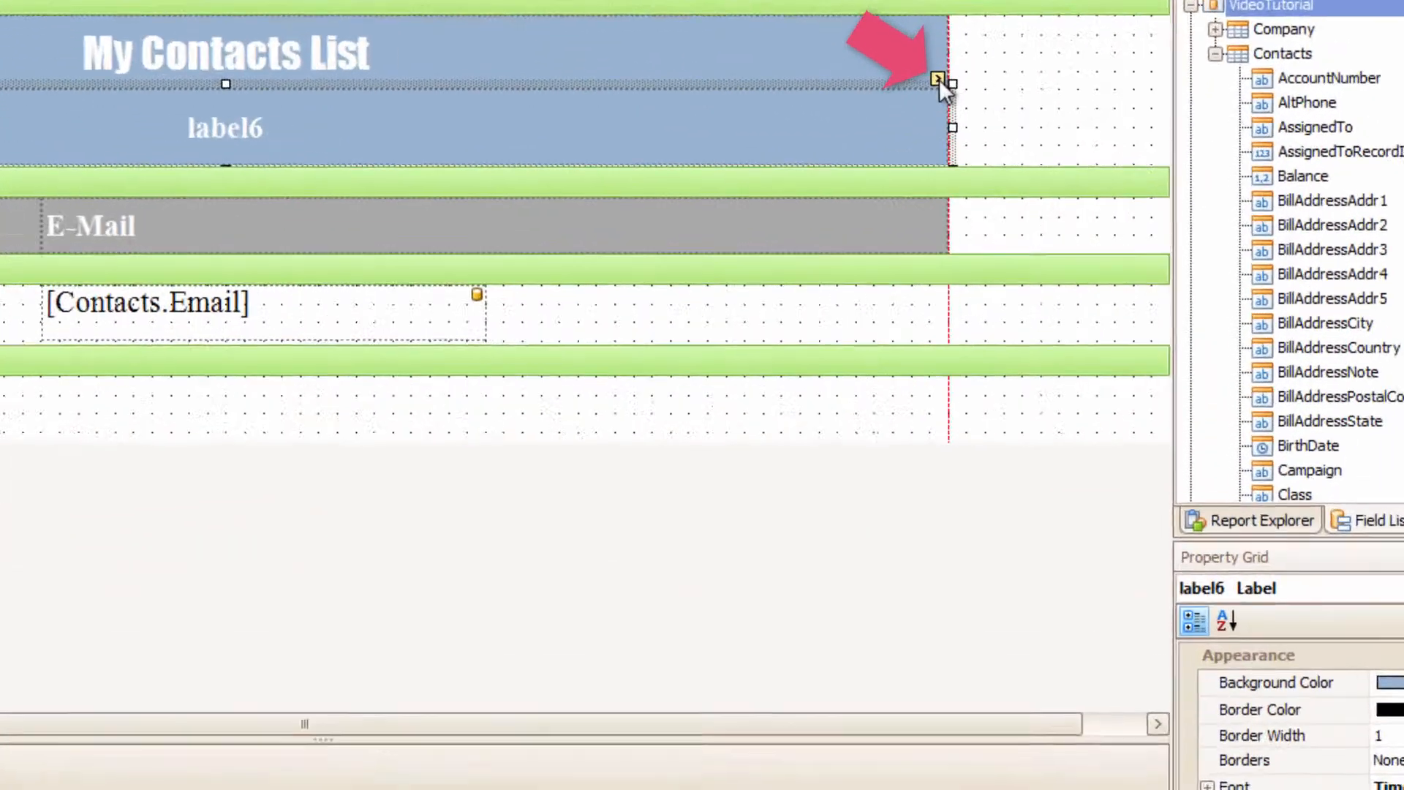
click(1053, 156)
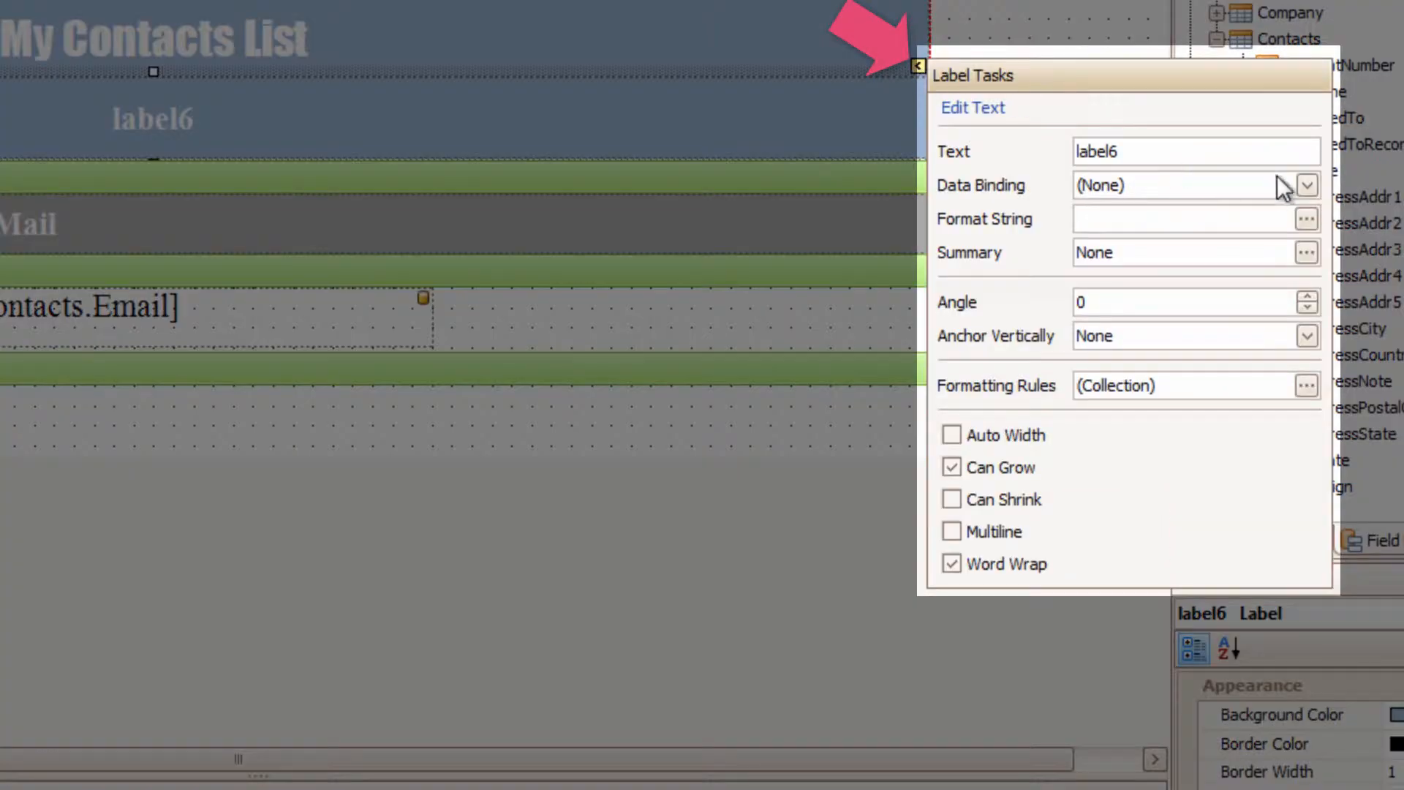
click(1307, 184)
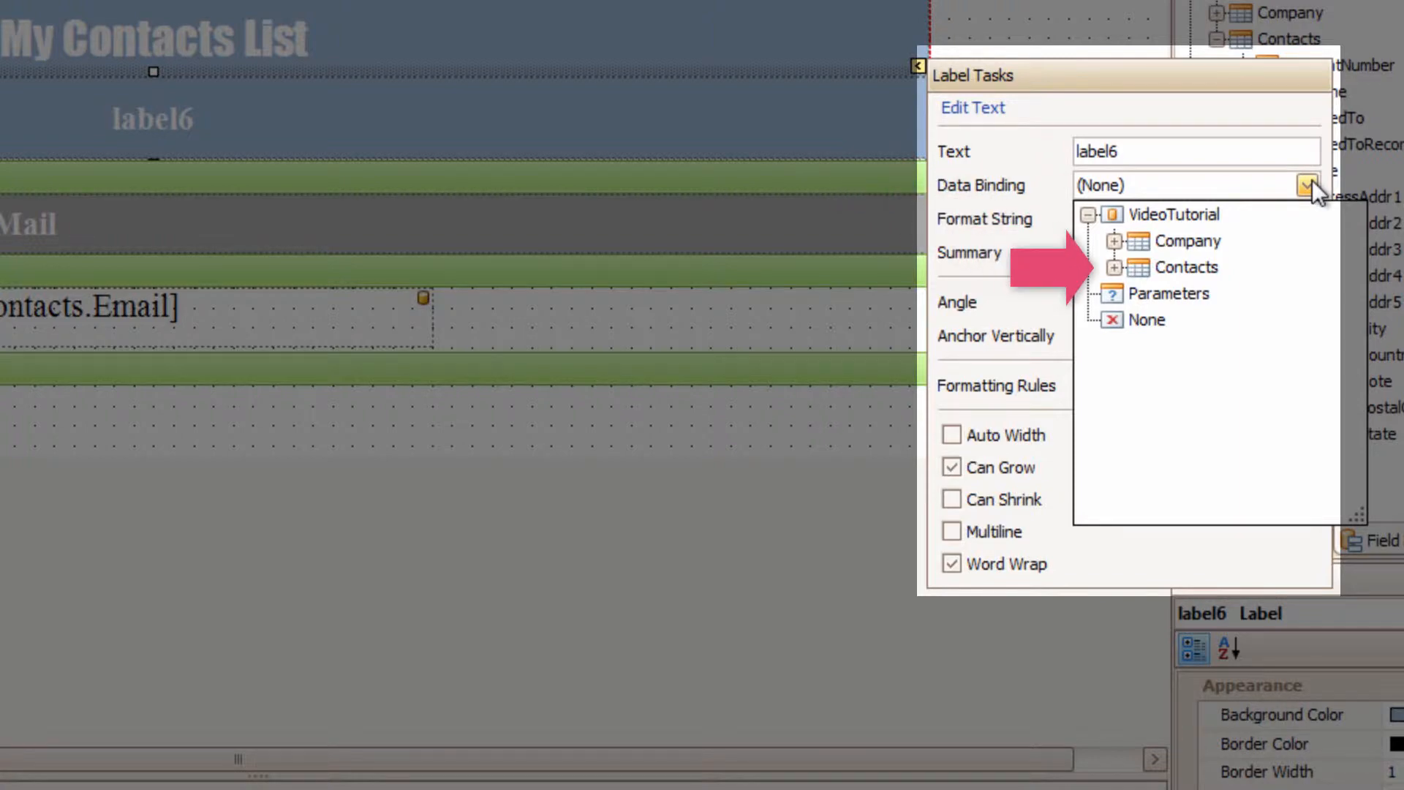
click(1122, 273)
drag(1358, 243, 1374, 370)
click(1171, 368)
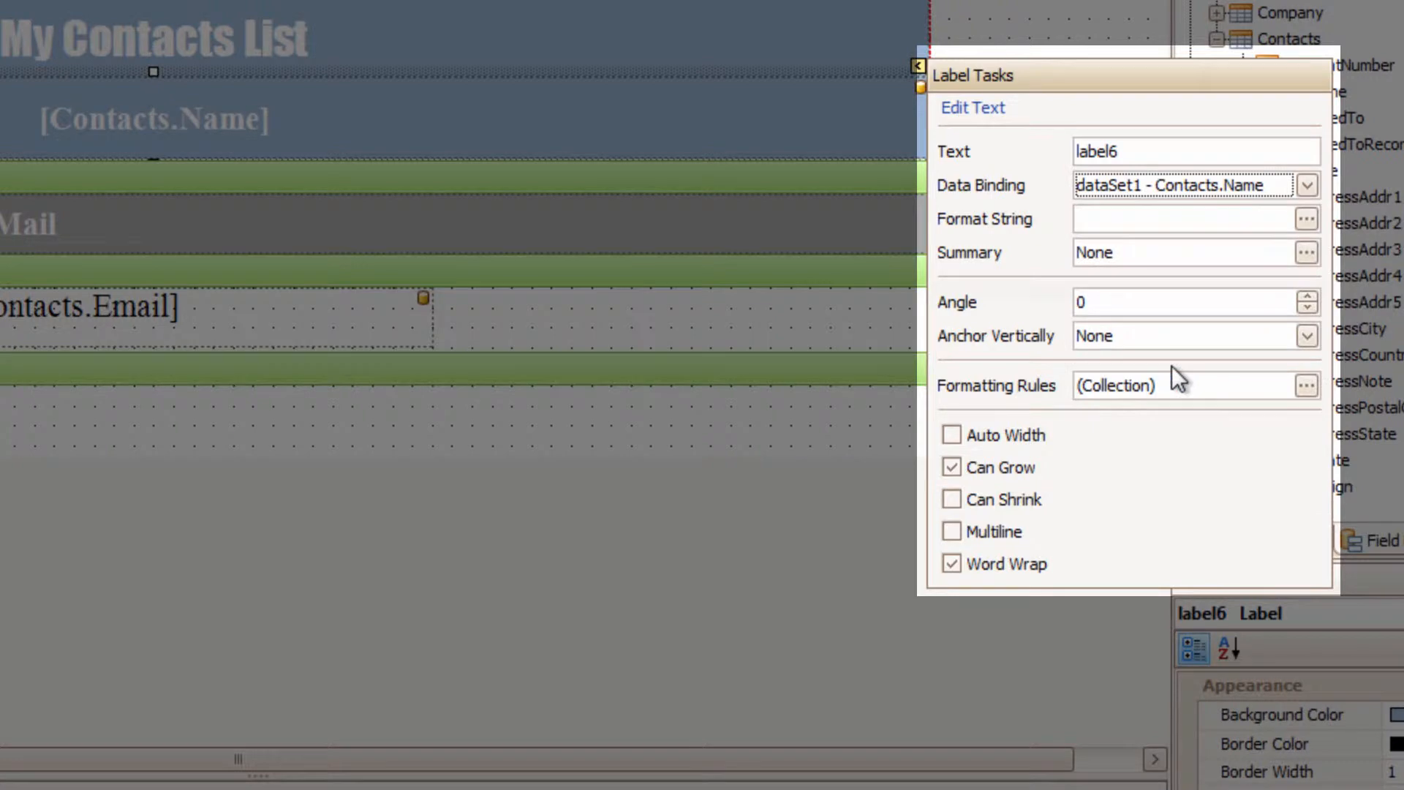
Open the label's summary settings and set the summary function to Count.
click(1304, 254)
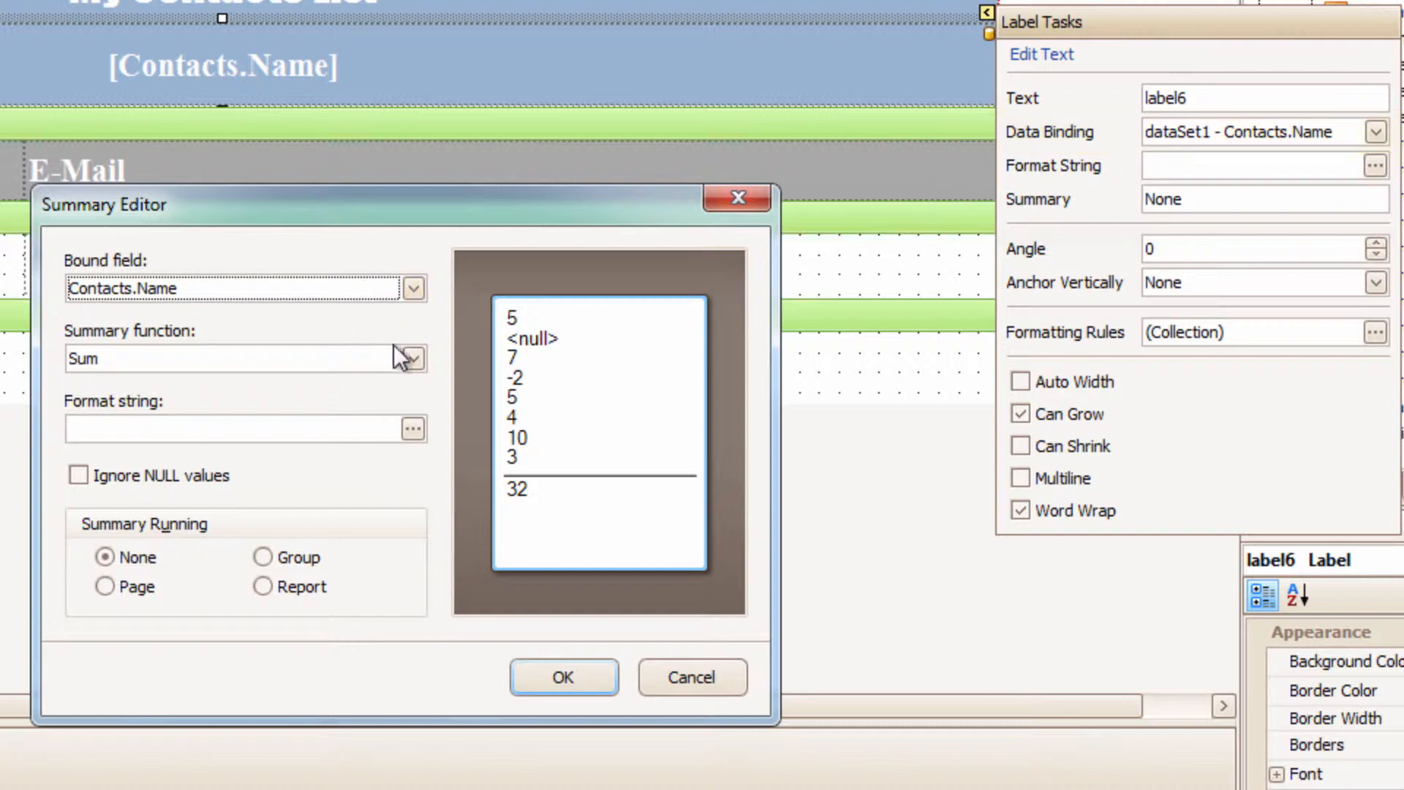
click(413, 358)
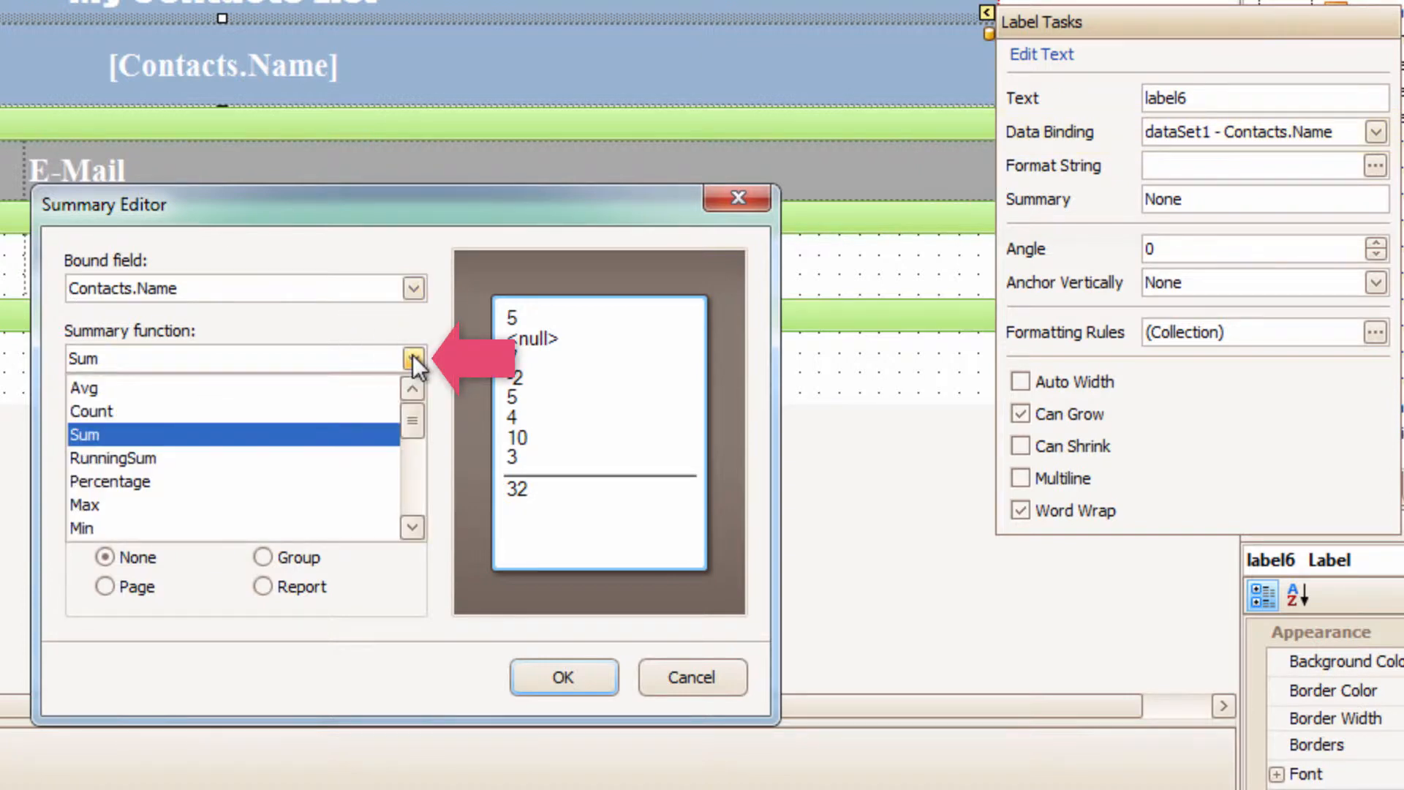
click(364, 410)
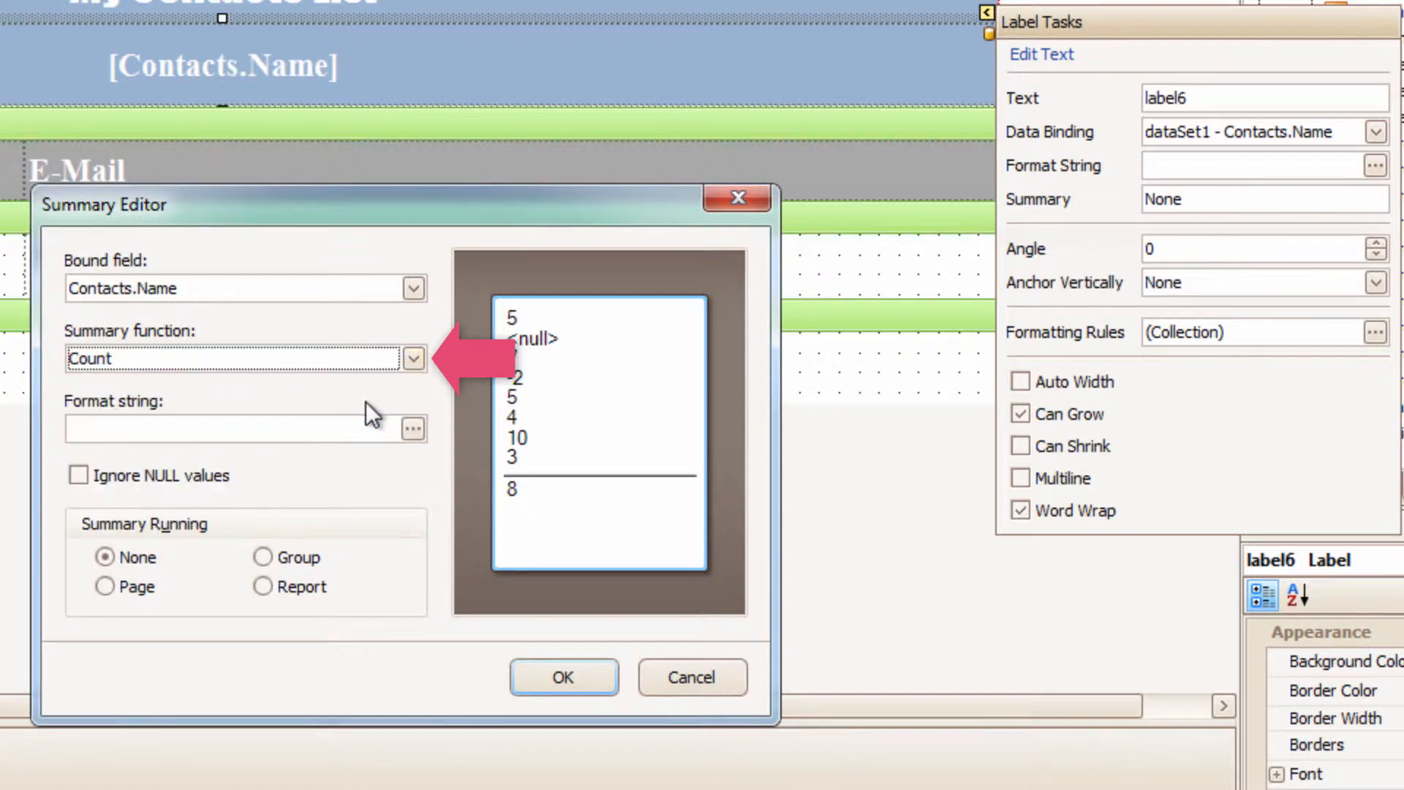
Give the summary a General format string with the prefix "Total # of Contacts = ".
click(359, 424)
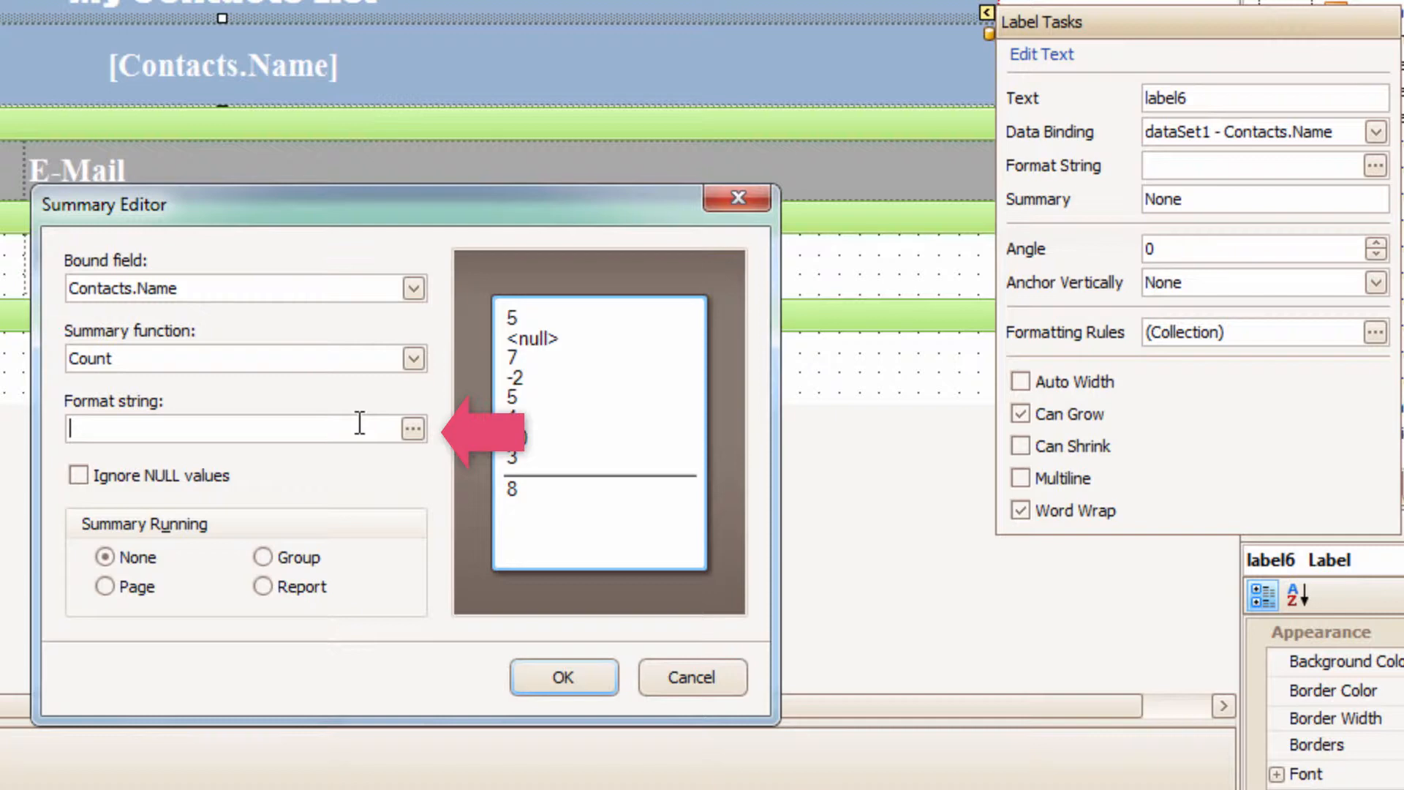
click(412, 427)
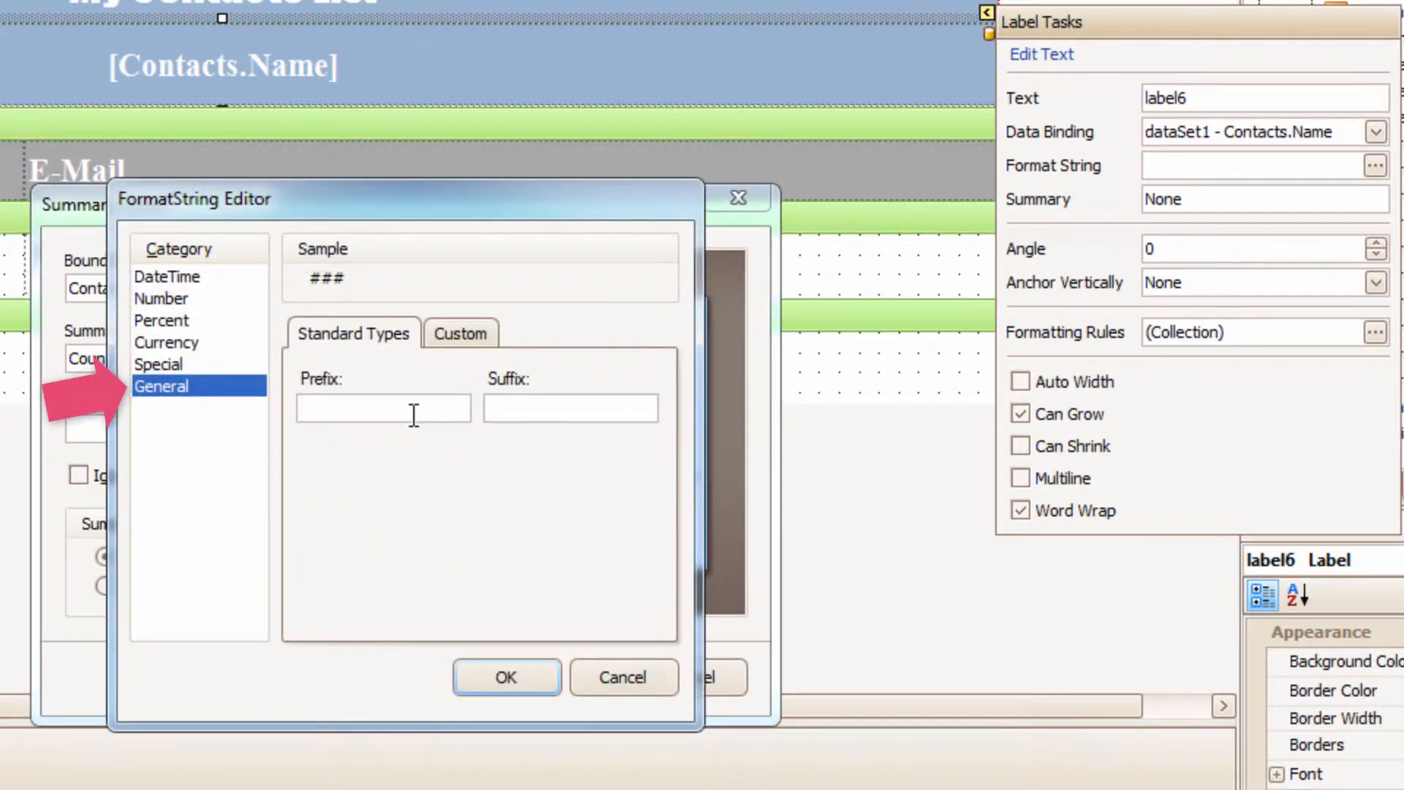
text(Total # of )
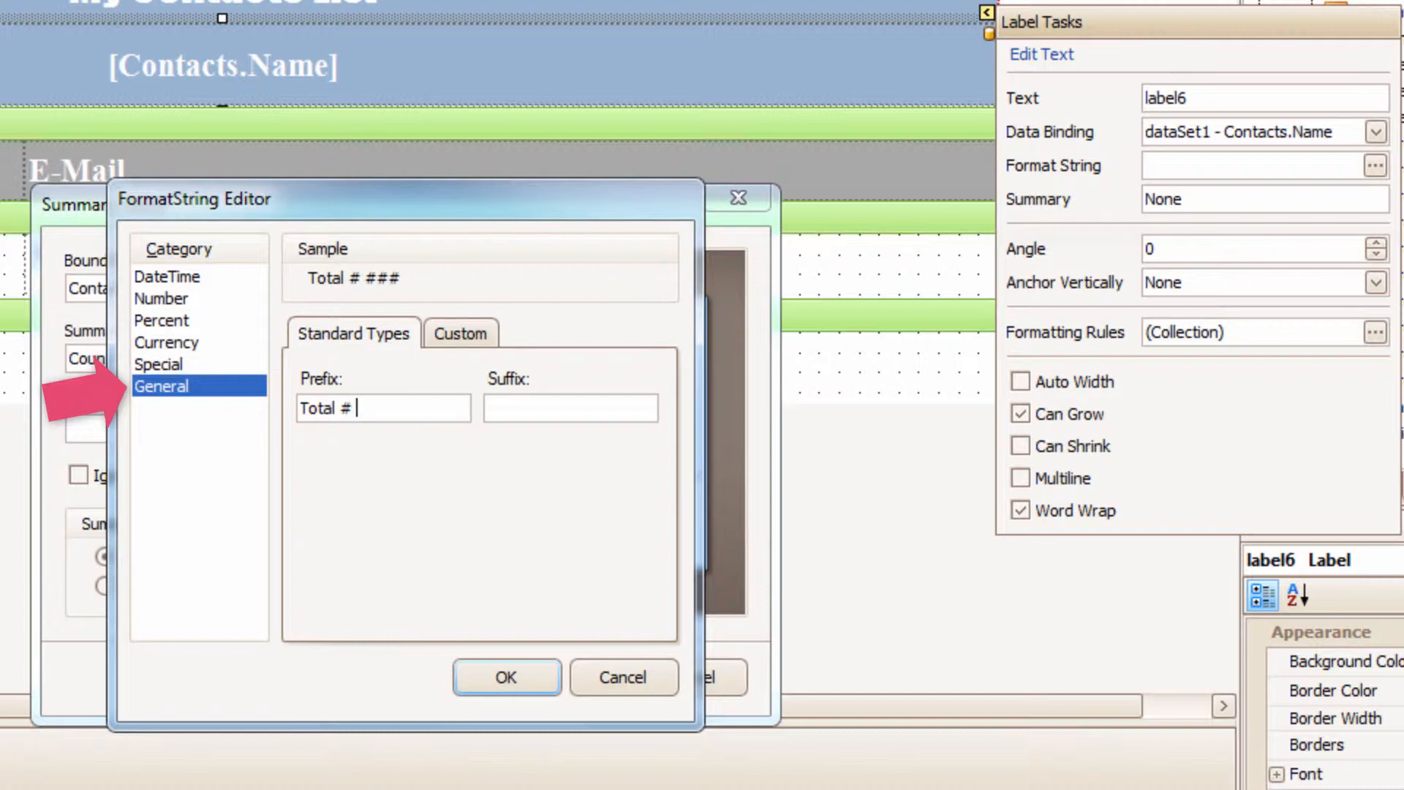
text(Contacts =)
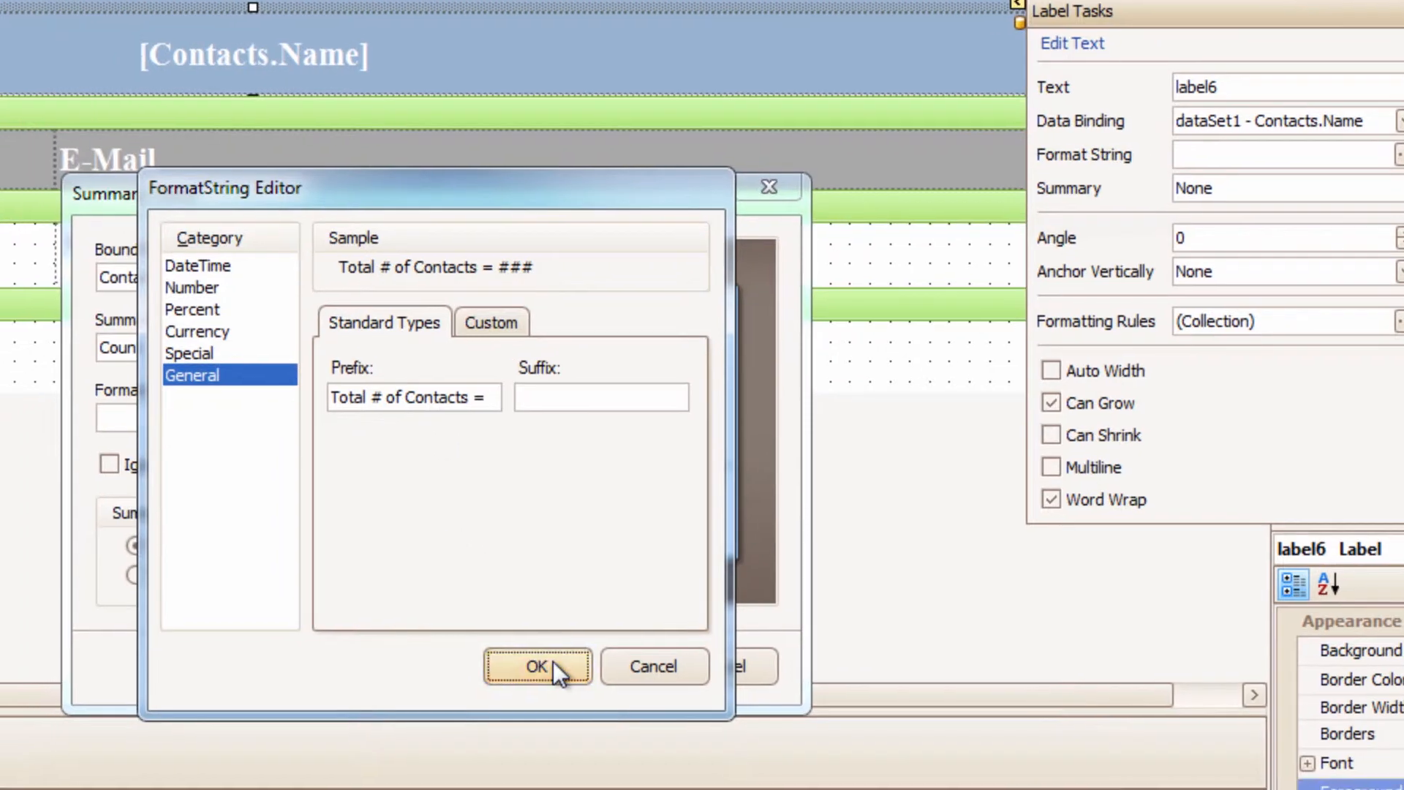
click(552, 666)
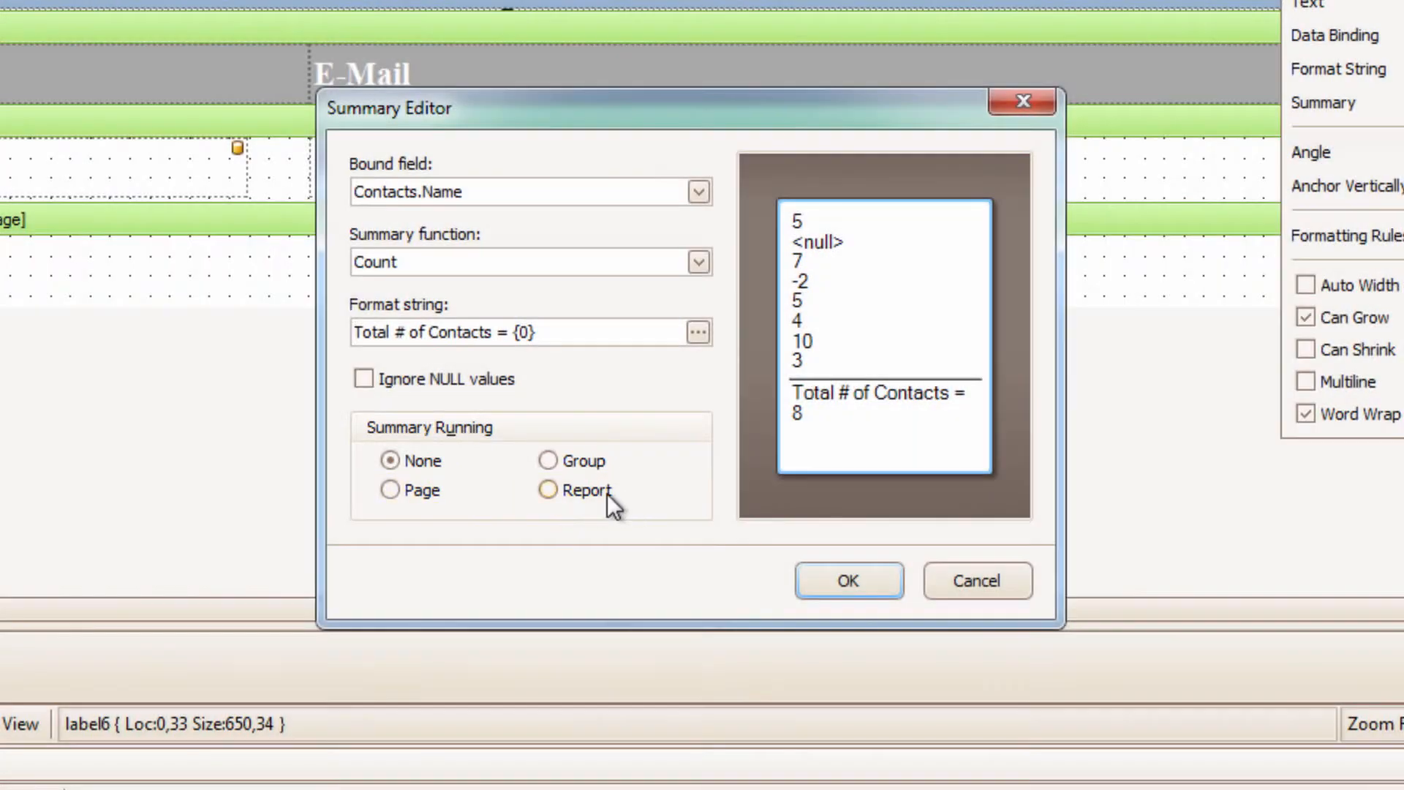
Set the summary to run over the whole Report, apply it and preview the contacts list.
click(571, 489)
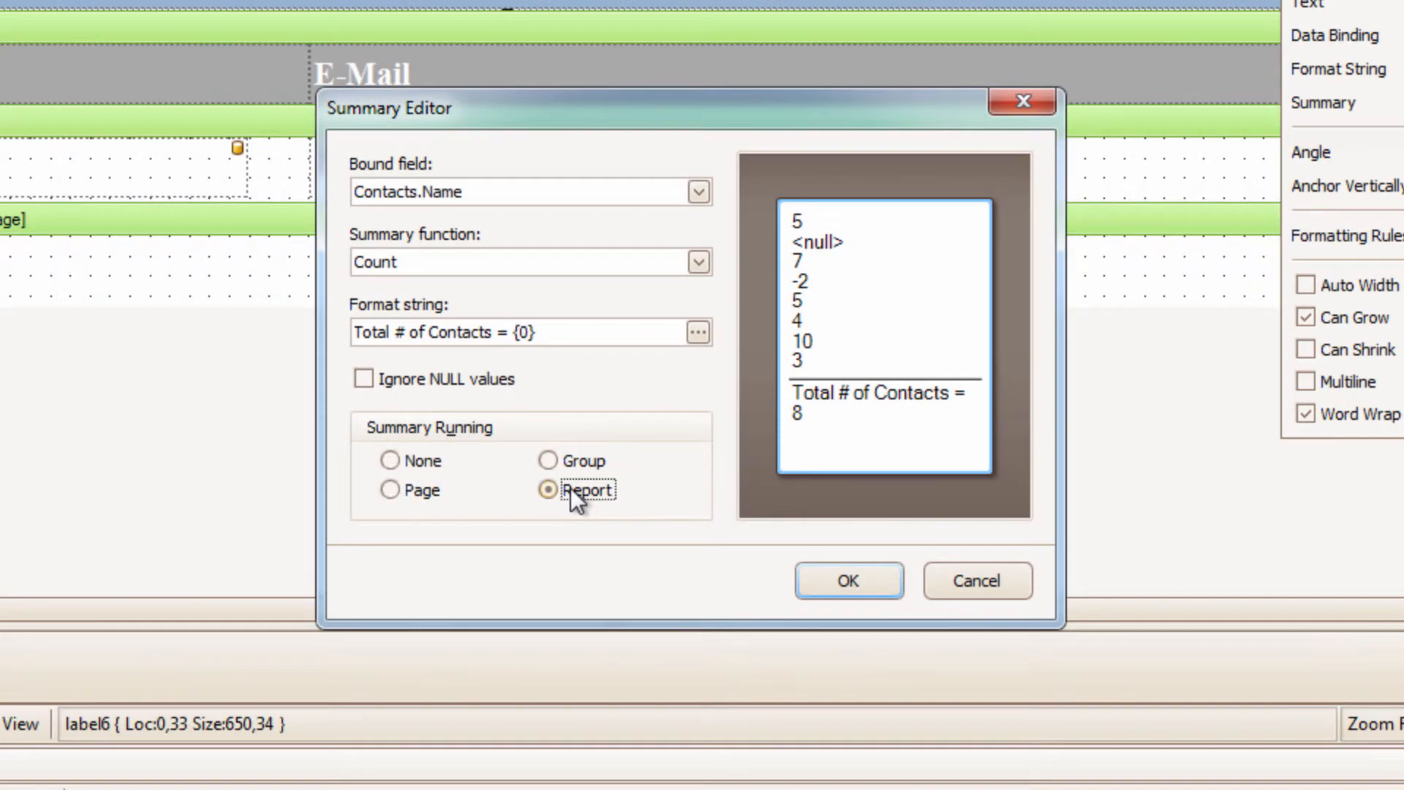
click(847, 583)
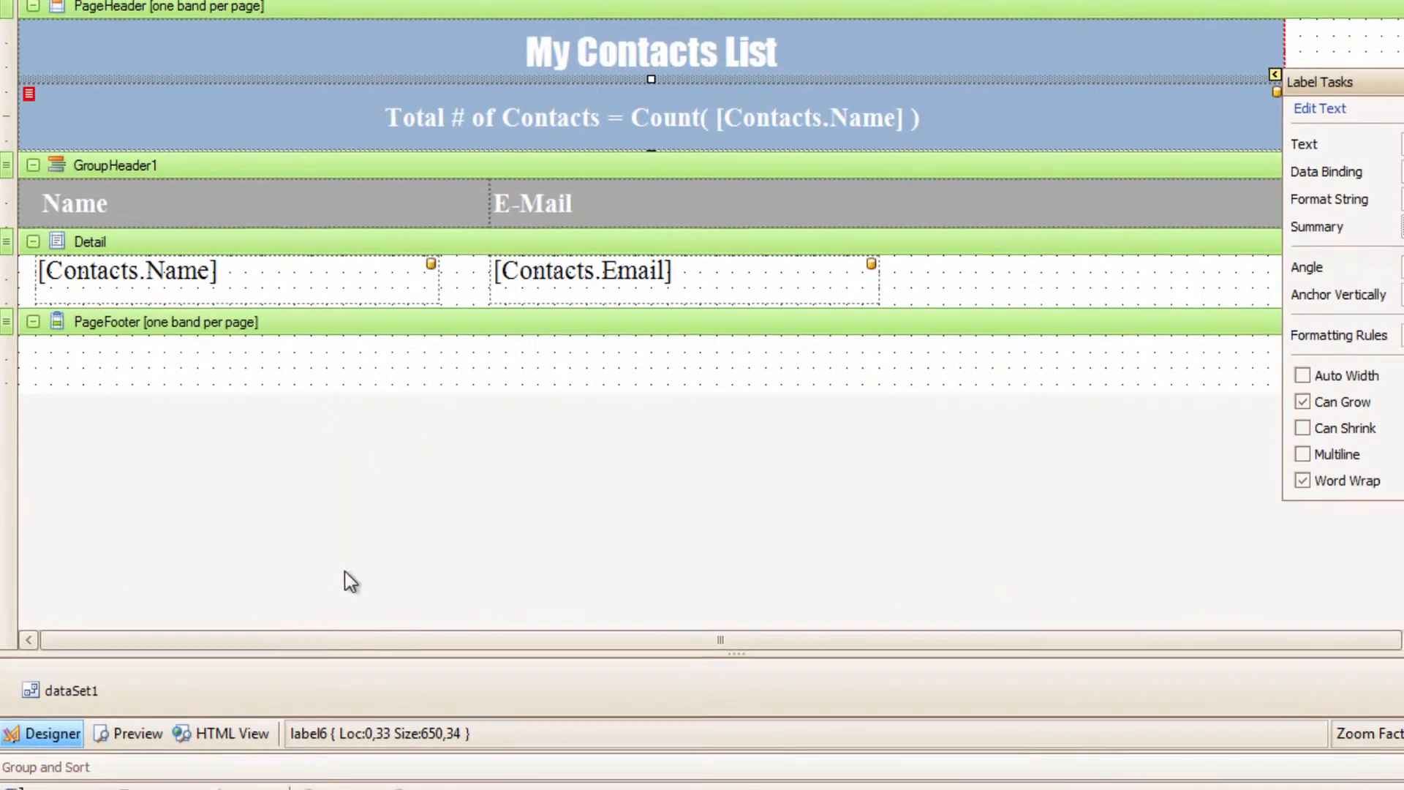
click(136, 739)
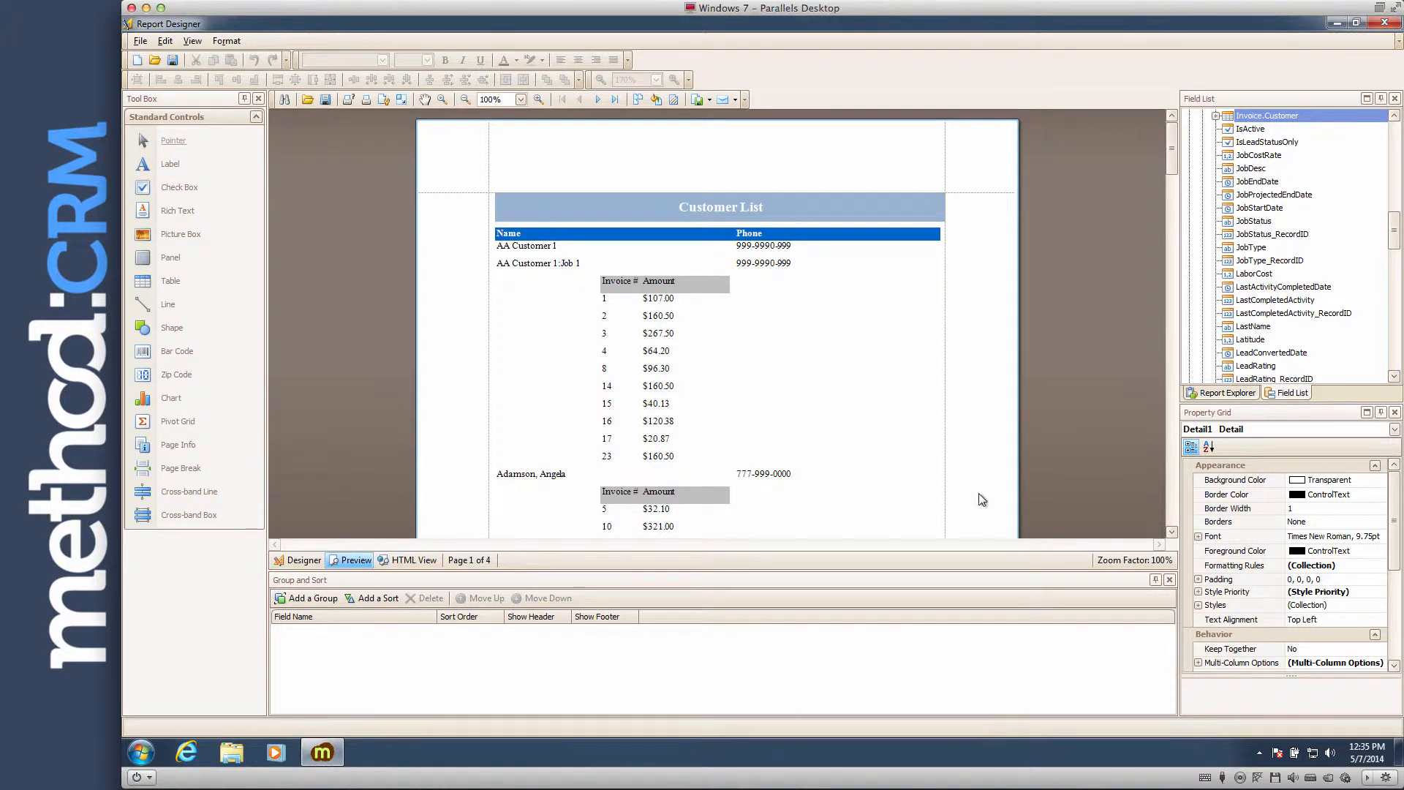
In the Customer List report design, insert a GroupFooter band into the invoice detail report.
click(304, 560)
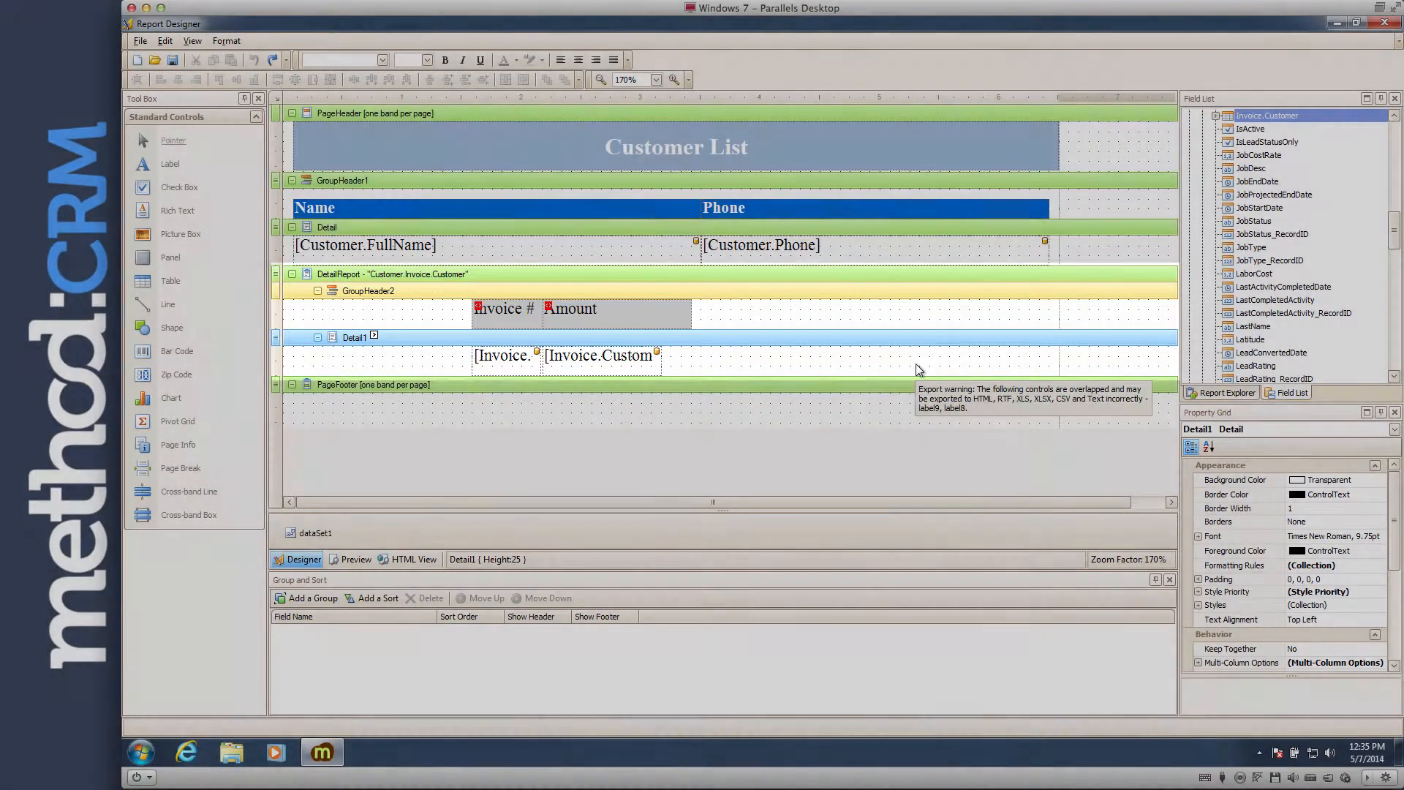
right_click(915, 363)
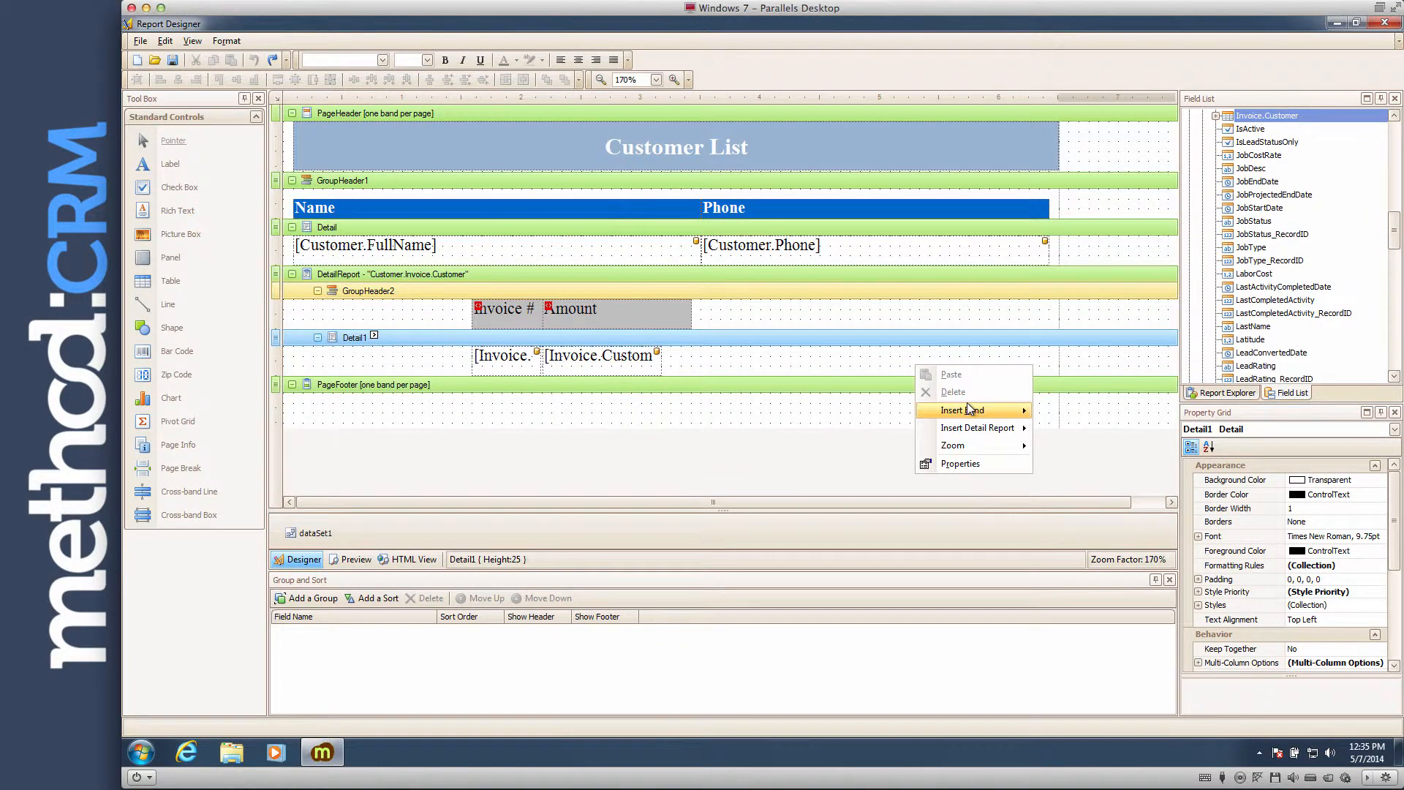
mouse_move(968, 408)
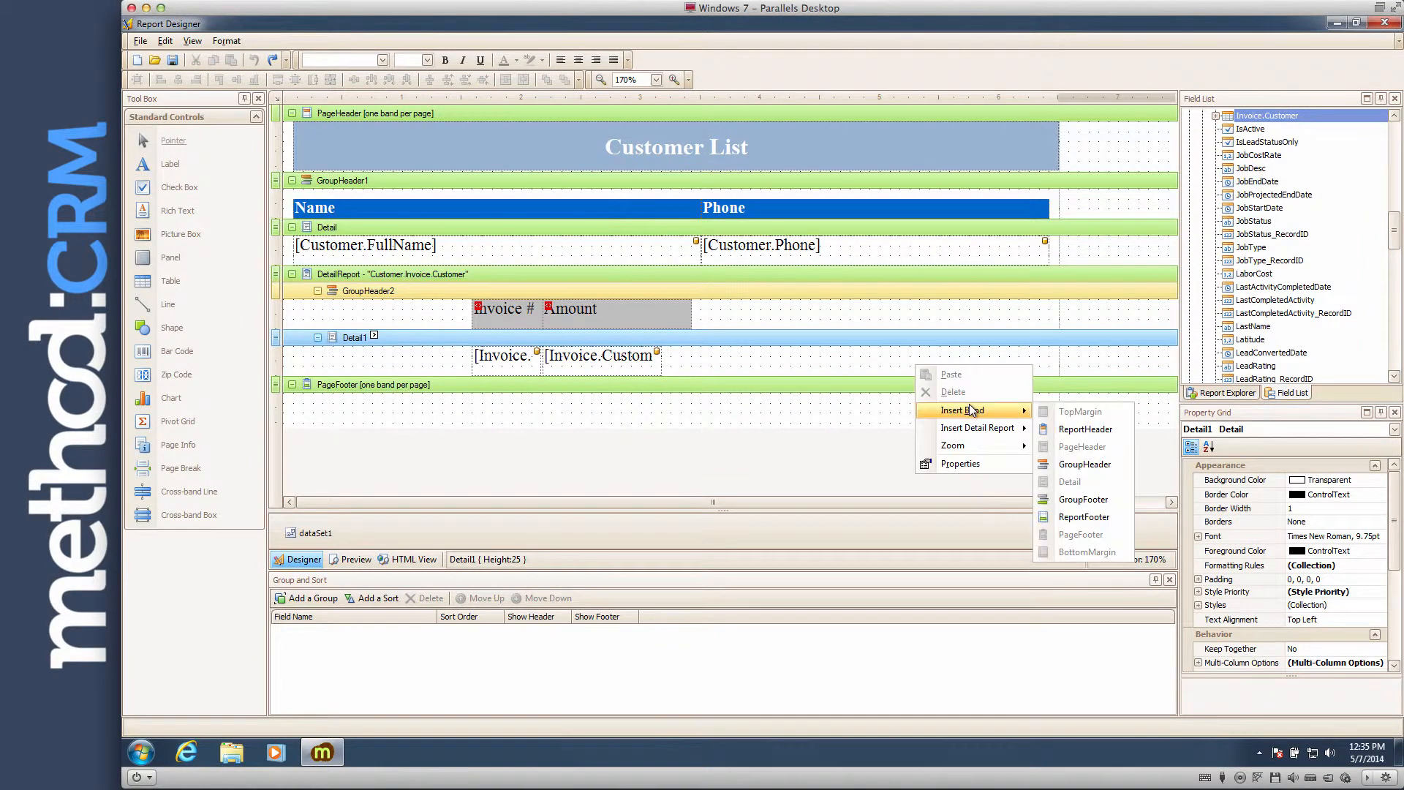
click(1120, 499)
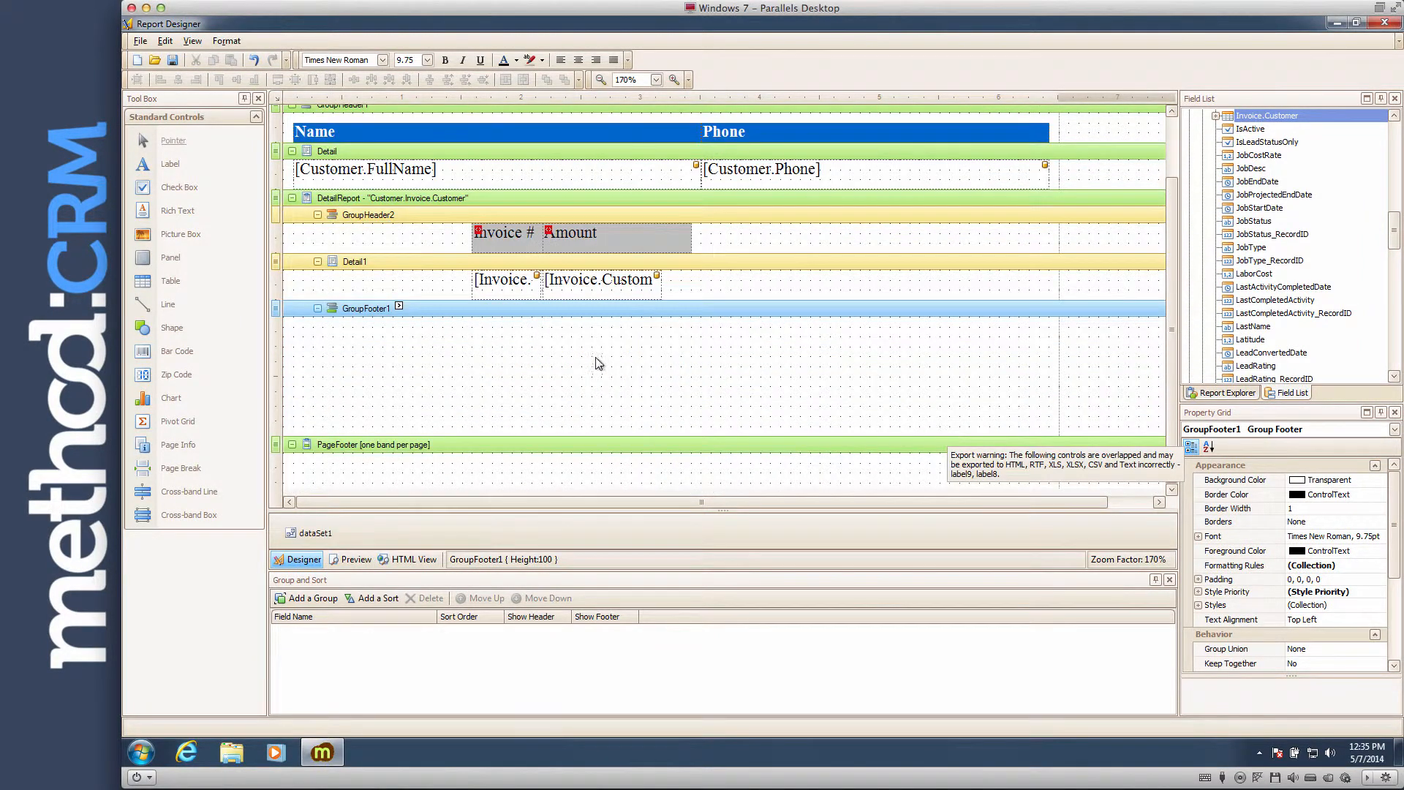
Place a horizontal line about 241 wide at the top of the invoice group footer and set its foreground color to ActiveCaption.
drag(169, 307, 723, 324)
click(1354, 536)
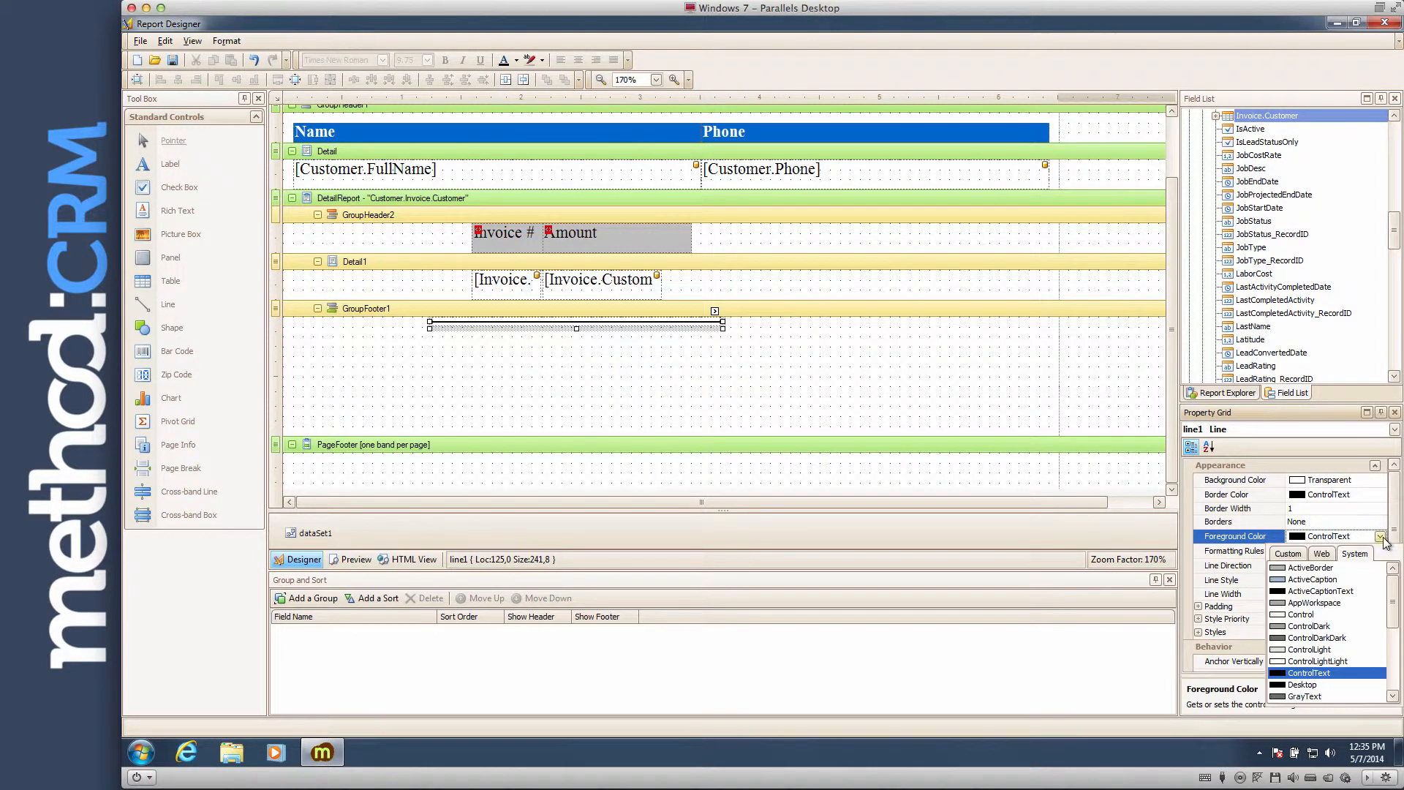
click(1297, 583)
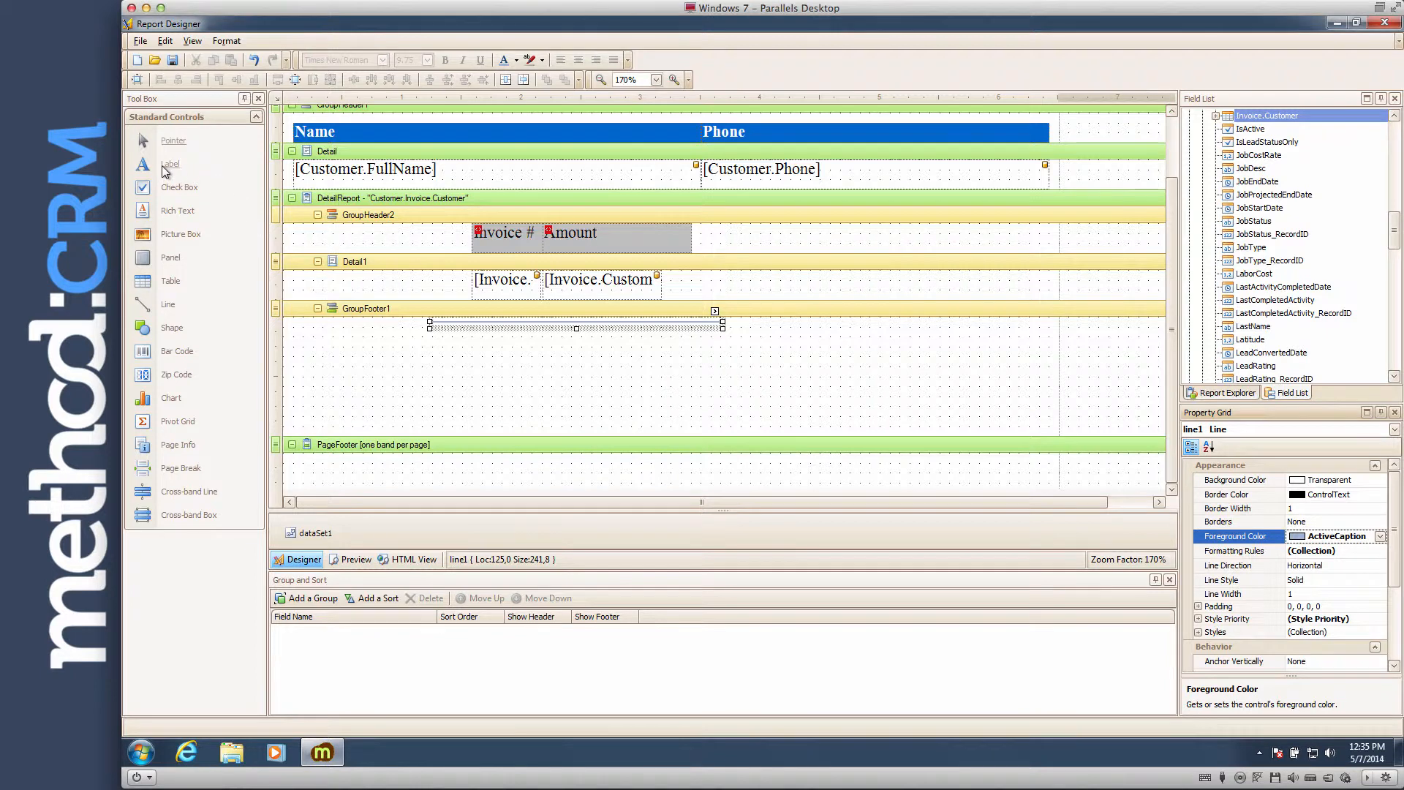
Add a label reading "Total Amount:" below the line in the group footer and align its text Middle Right.
click(439, 338)
mouse_move(440, 338)
mouse_down()
mouse_move(472, 336)
mouse_move(444, 332)
mouse_up()
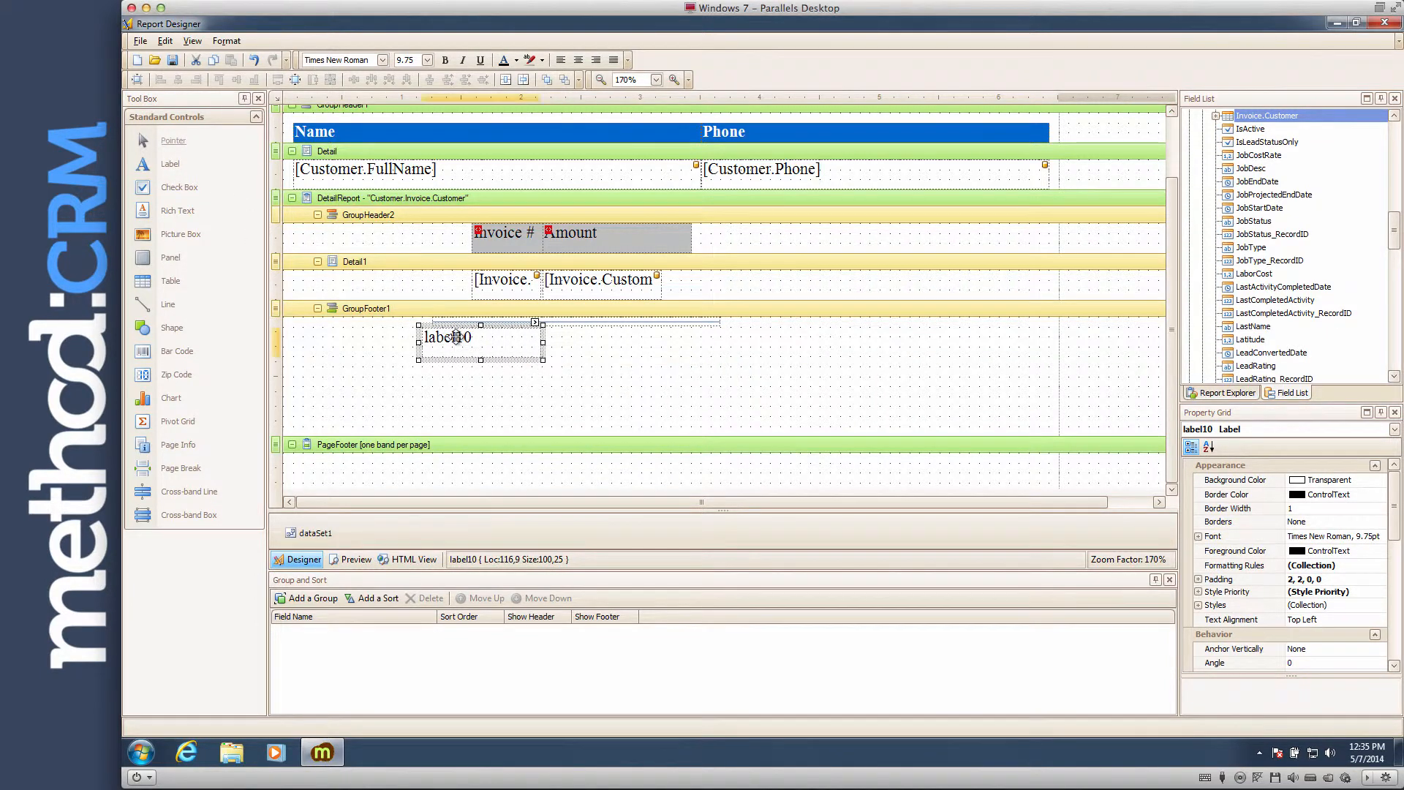
double_click(454, 335)
text(Total Amount:)
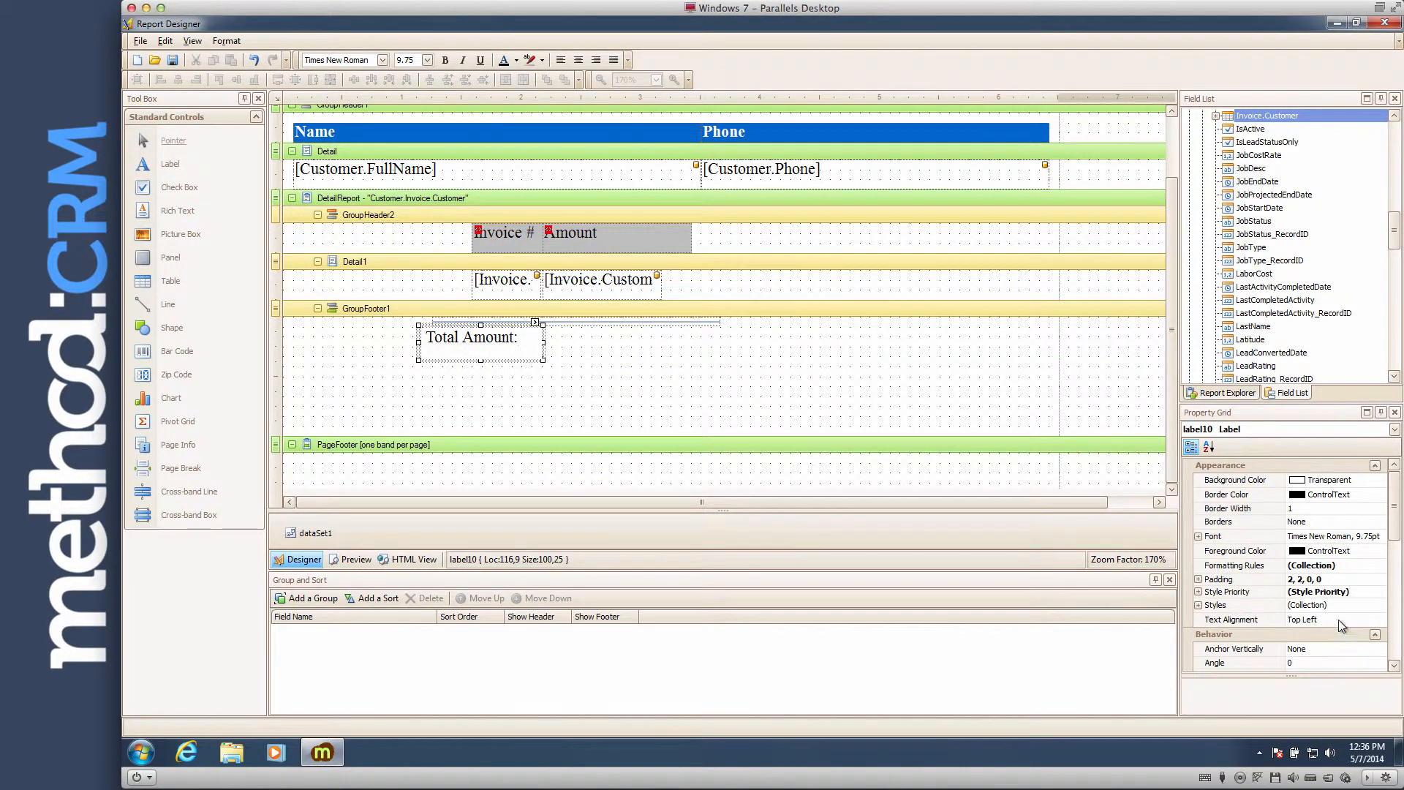
click(1342, 619)
click(1378, 621)
click(1380, 666)
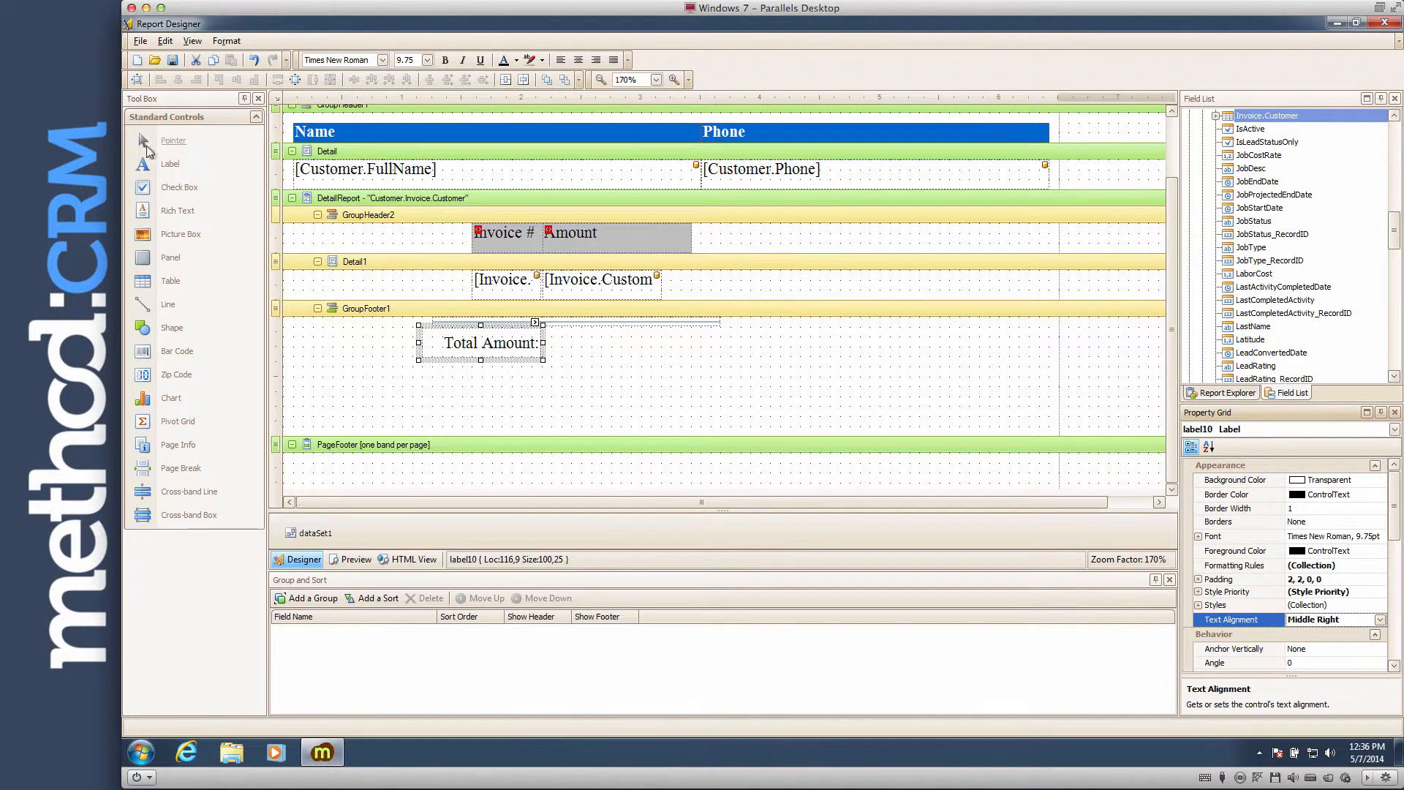
Add a second label about 133 by 25 beside "Total Amount:", with Middle Left alignment and bold green text.
drag(169, 164, 572, 342)
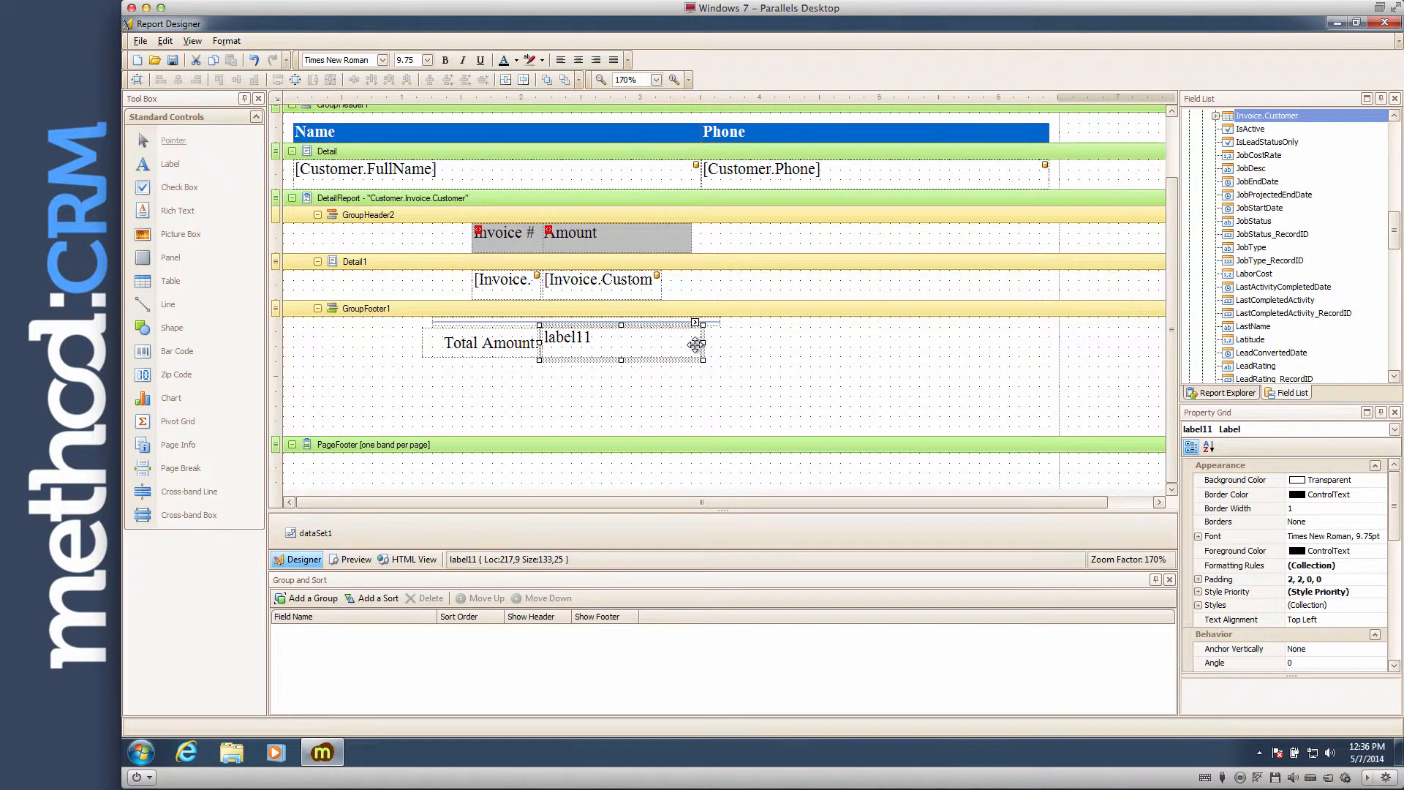
click(1378, 621)
click(1258, 663)
click(445, 60)
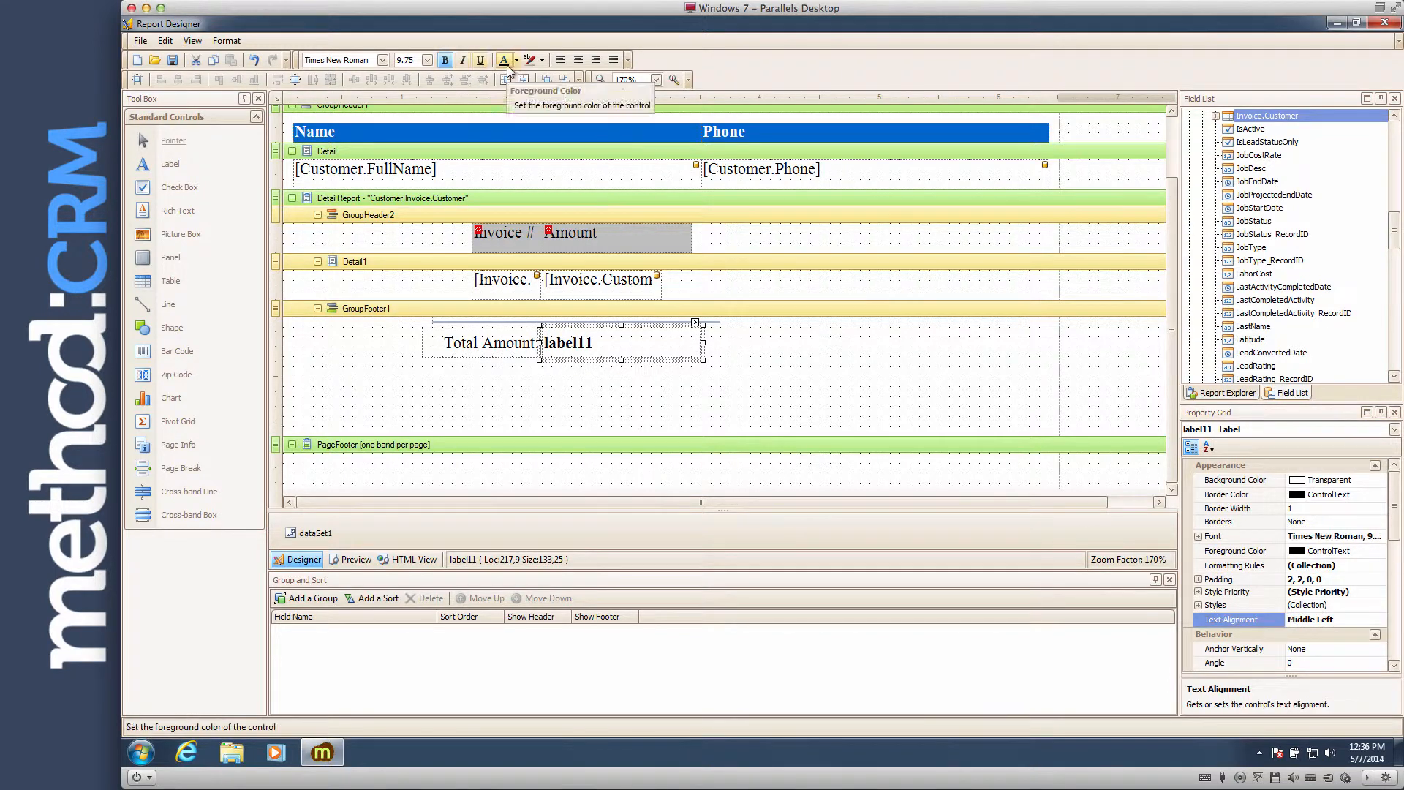
click(516, 60)
click(570, 146)
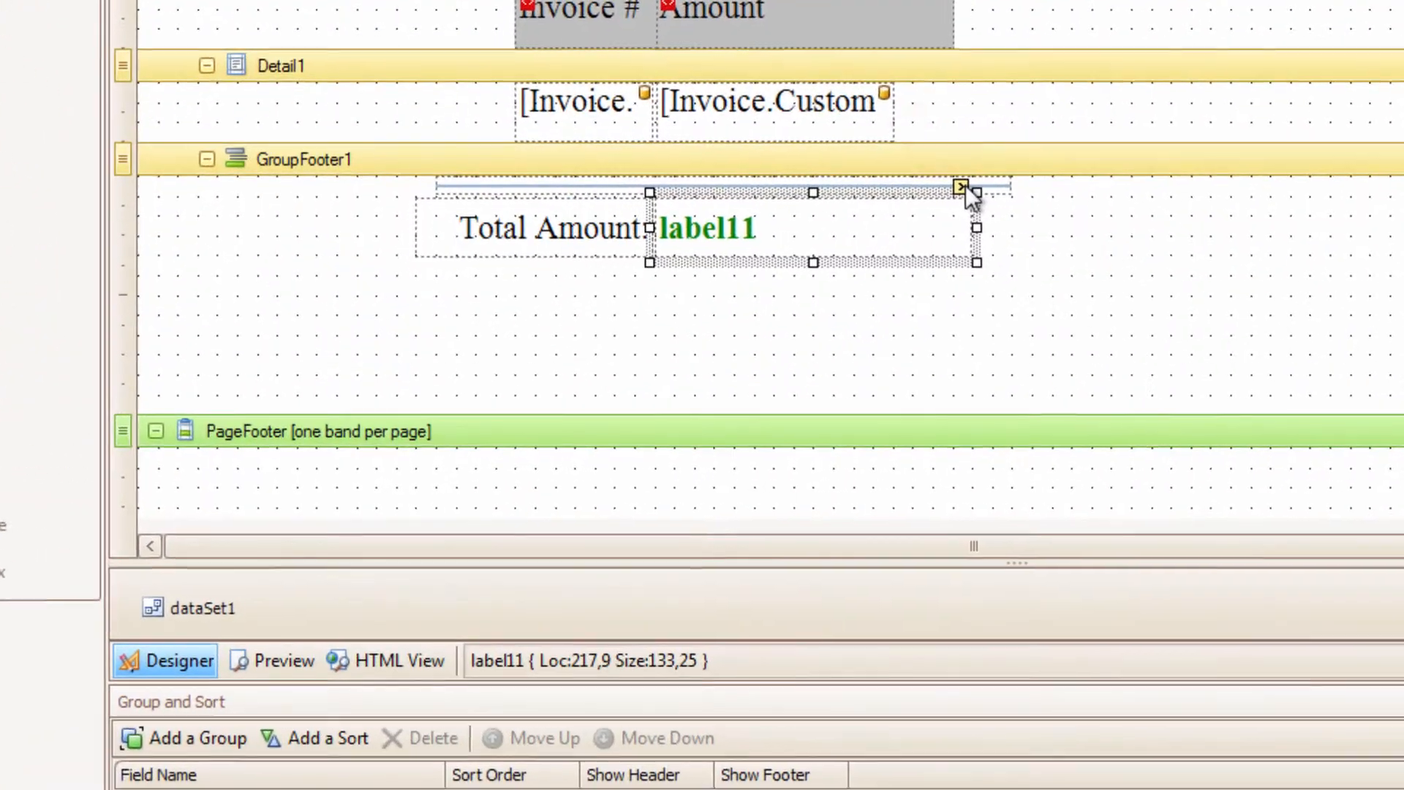
Open the green label's summary settings and set the bound field to Customer.Invoice.Customer.Amount.
click(695, 323)
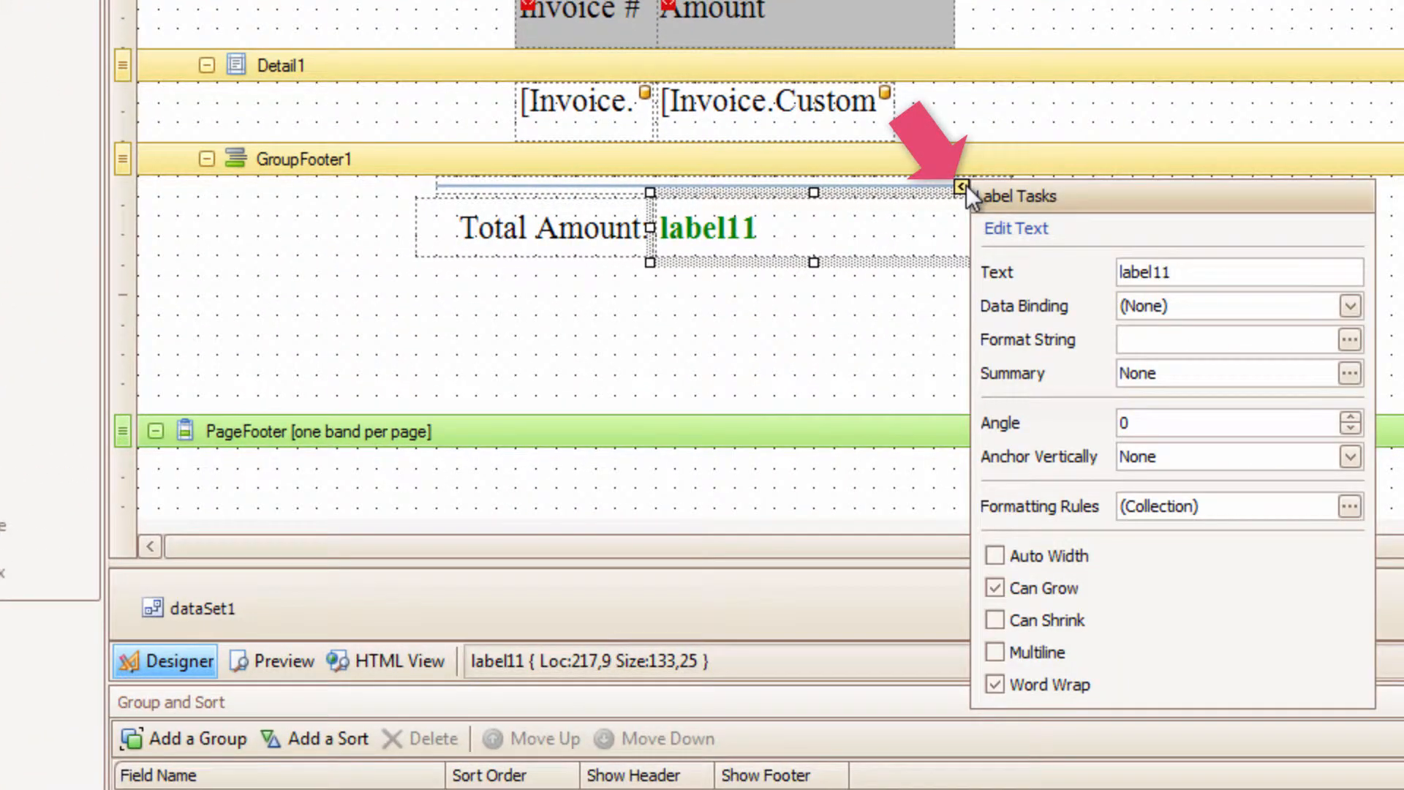
click(1350, 373)
drag(1219, 46, 700, 55)
click(585, 138)
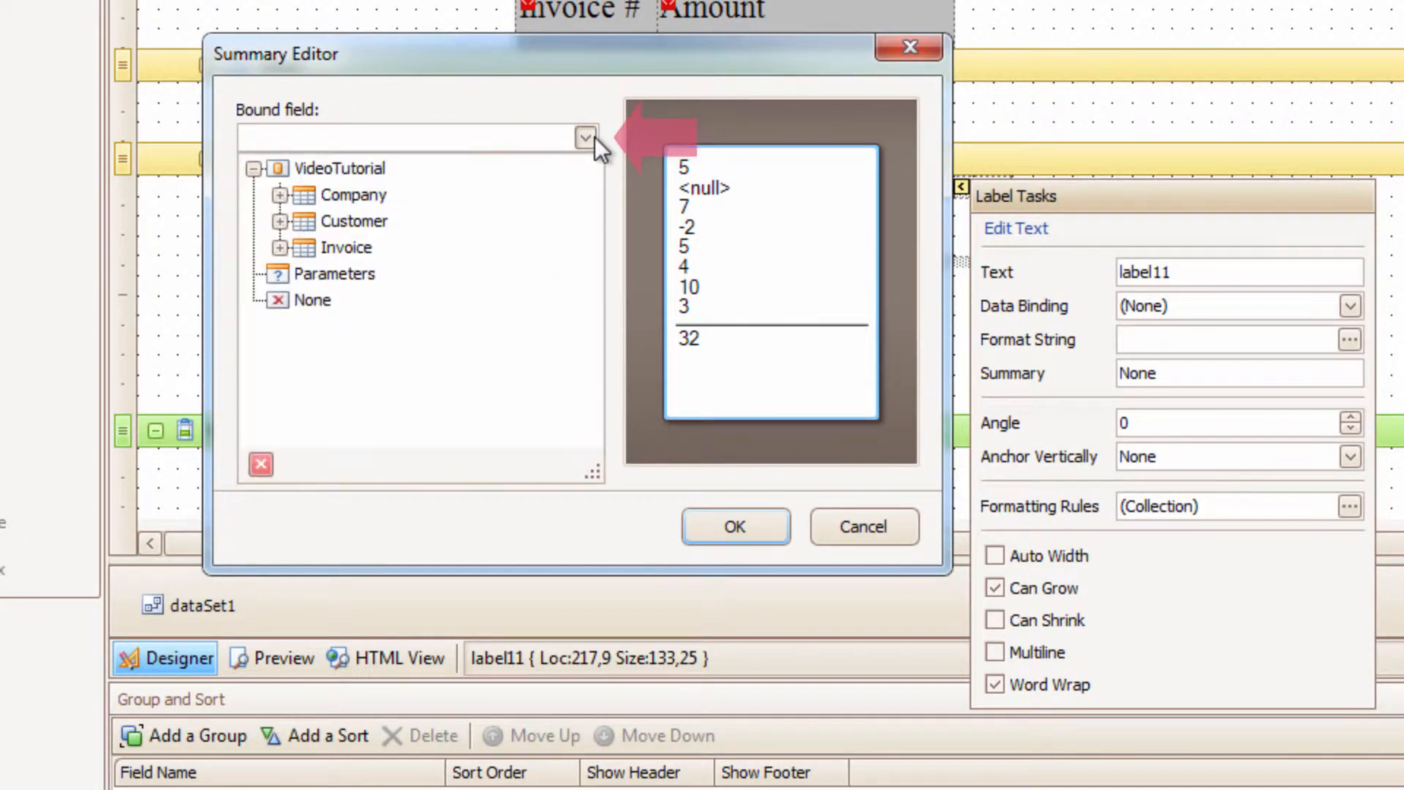
click(279, 222)
drag(589, 190, 589, 236)
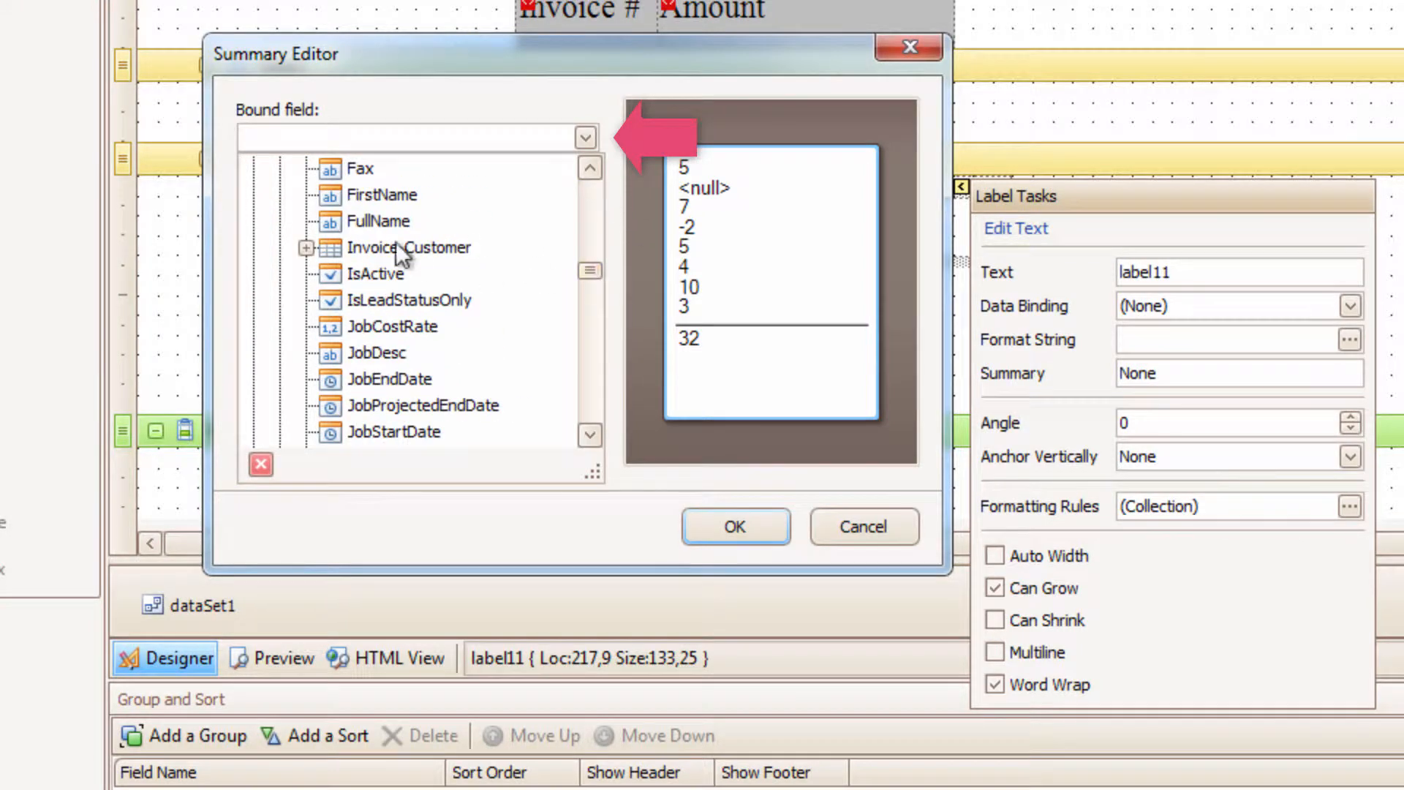
click(307, 247)
click(401, 274)
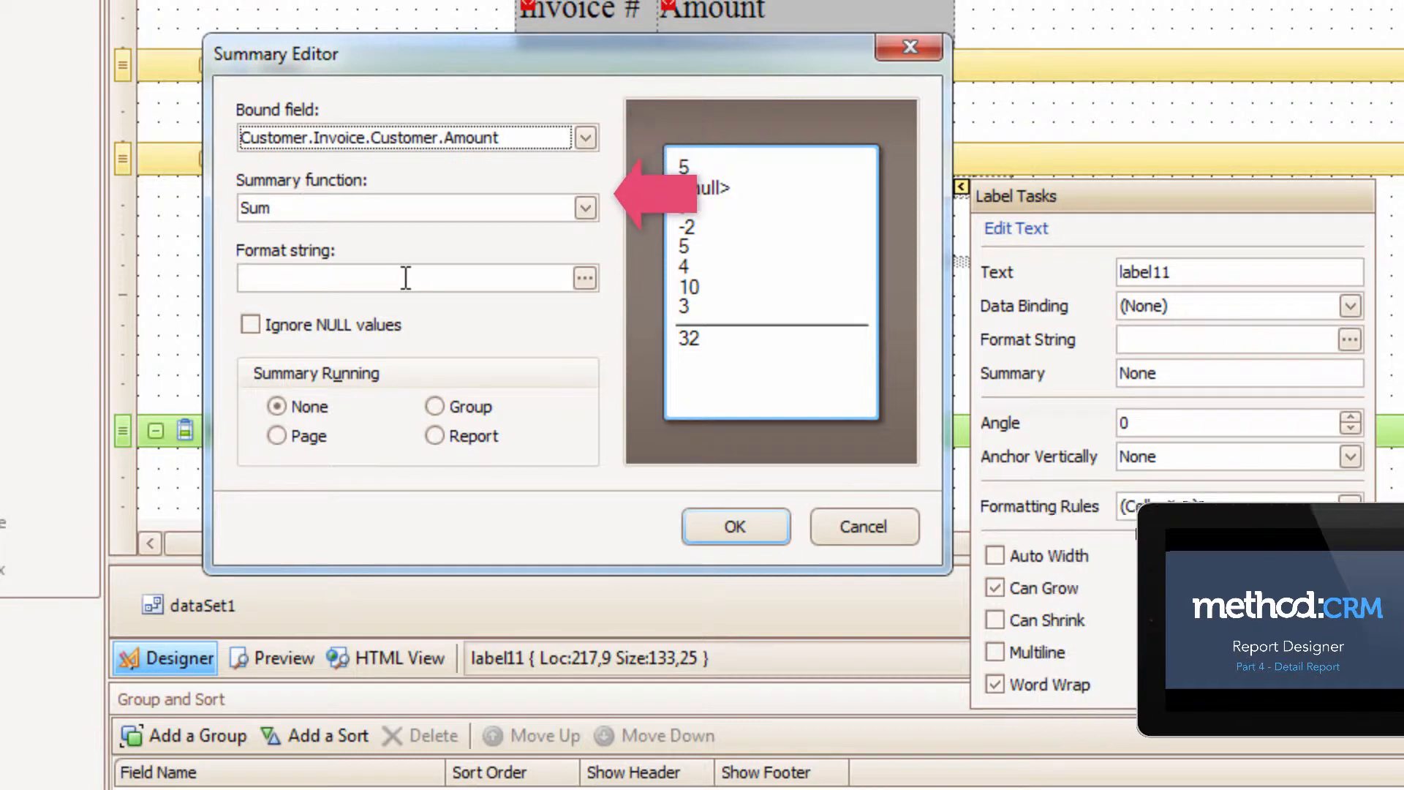
Format the green label's summary as Currency with {0:$0.00}, set its running scope to Group, and apply the summary settings.
click(584, 279)
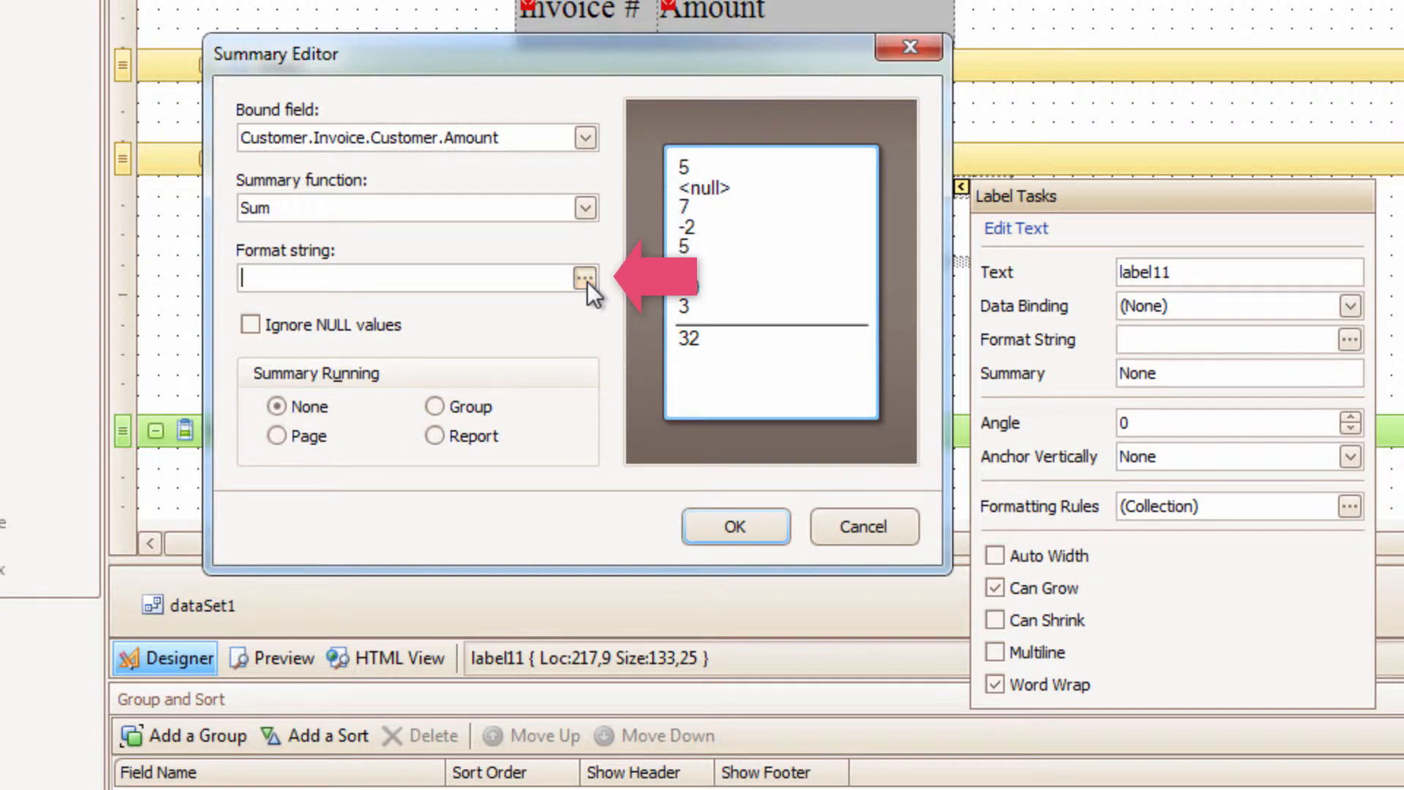
drag(1069, 50, 595, 161)
click(406, 283)
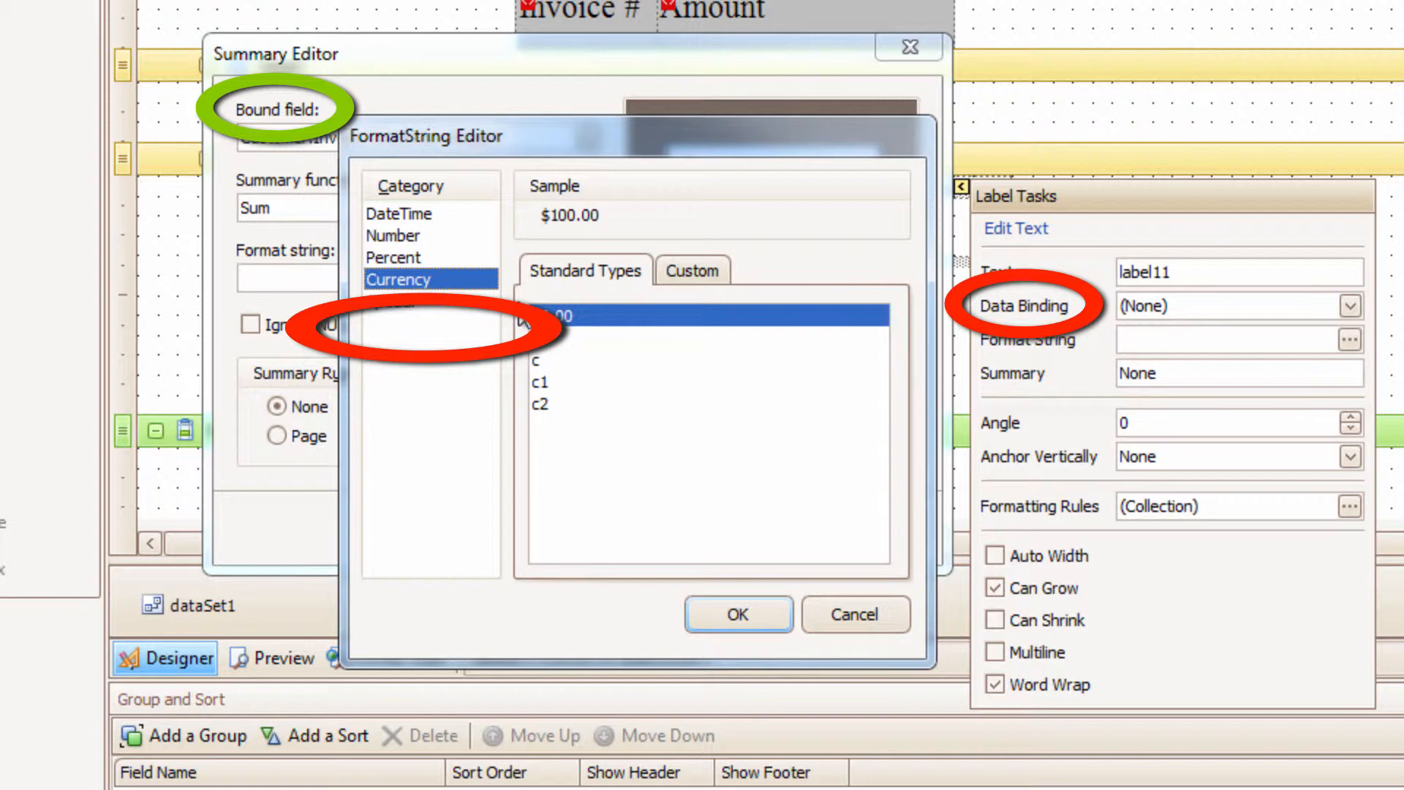
click(761, 607)
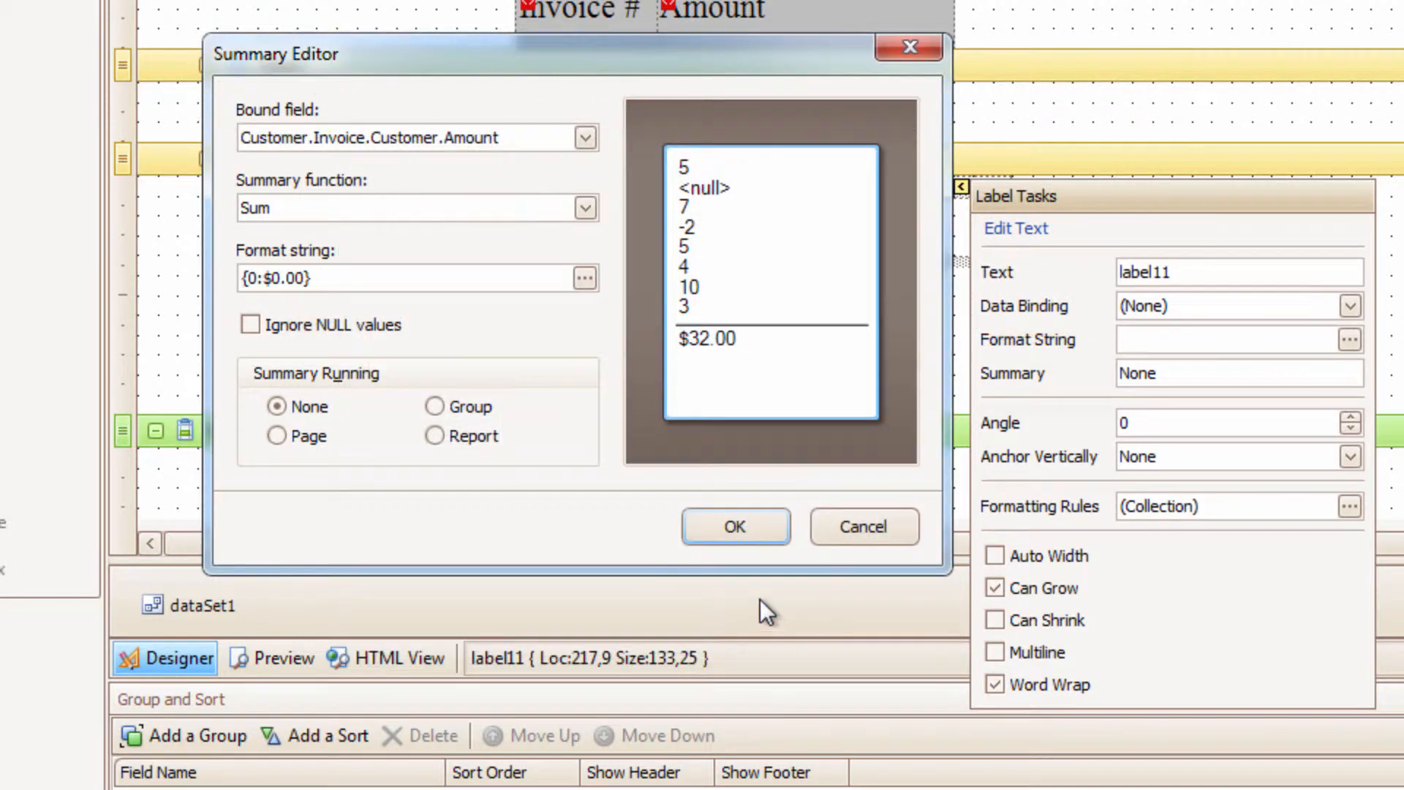
click(476, 406)
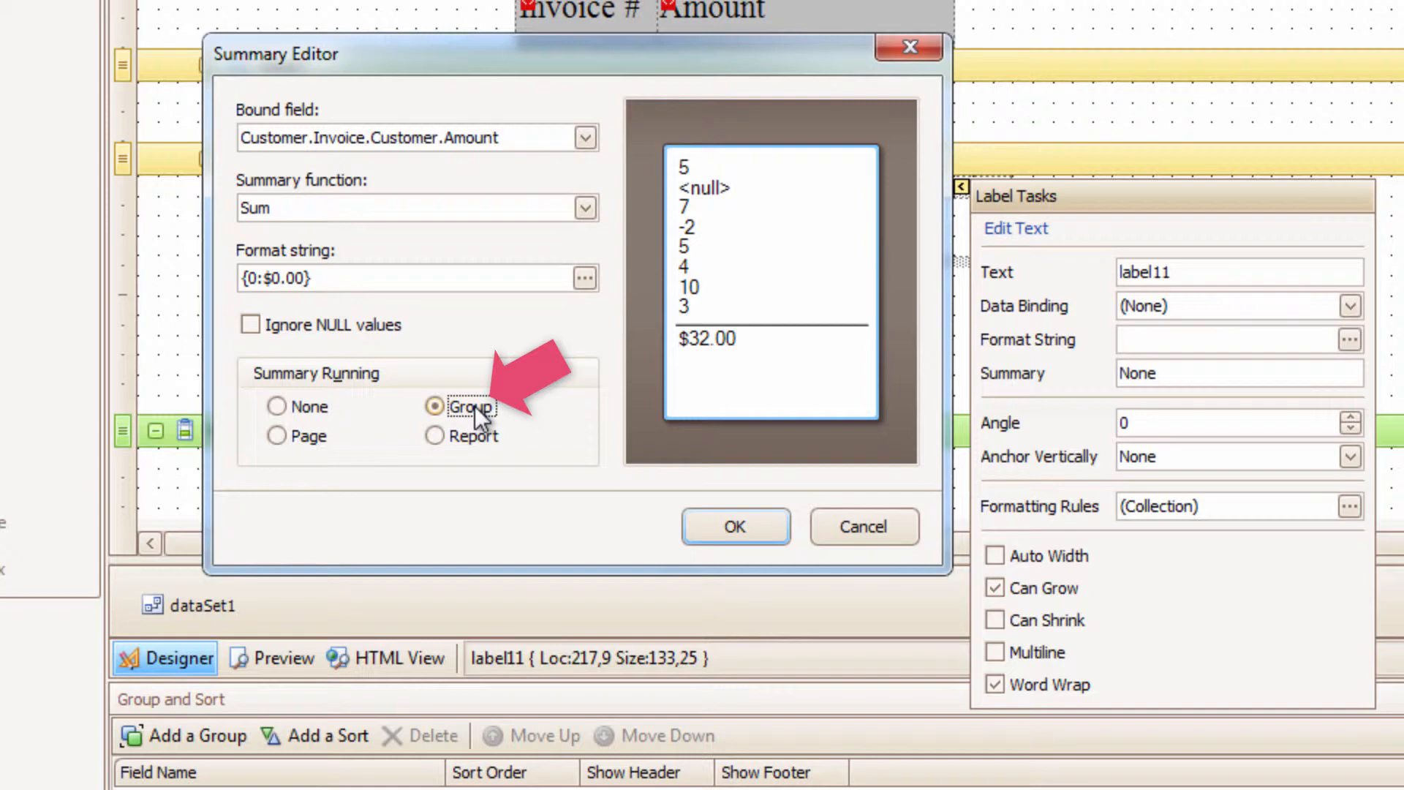
click(775, 533)
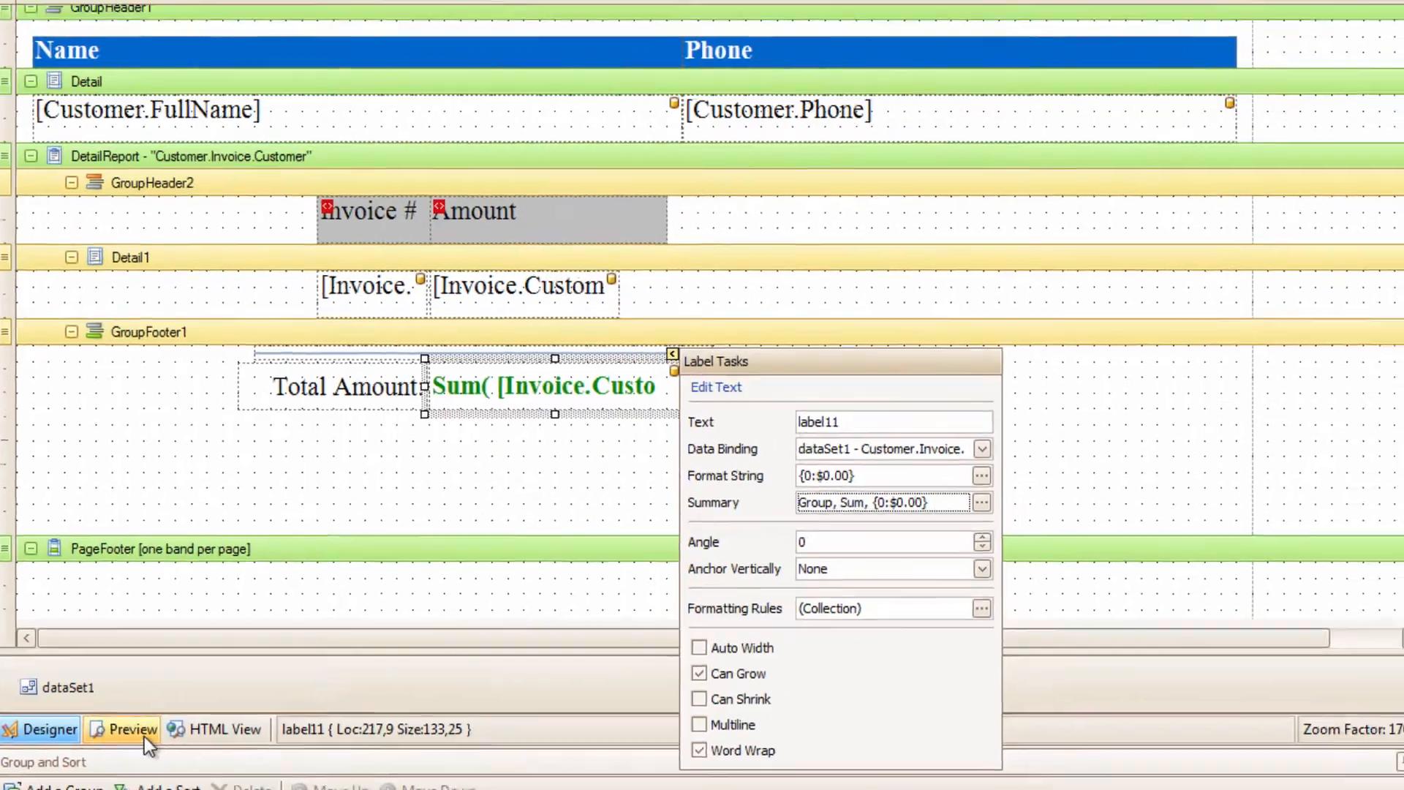
Preview the Customer List report and check the total amount beneath each customer's invoices.
click(271, 657)
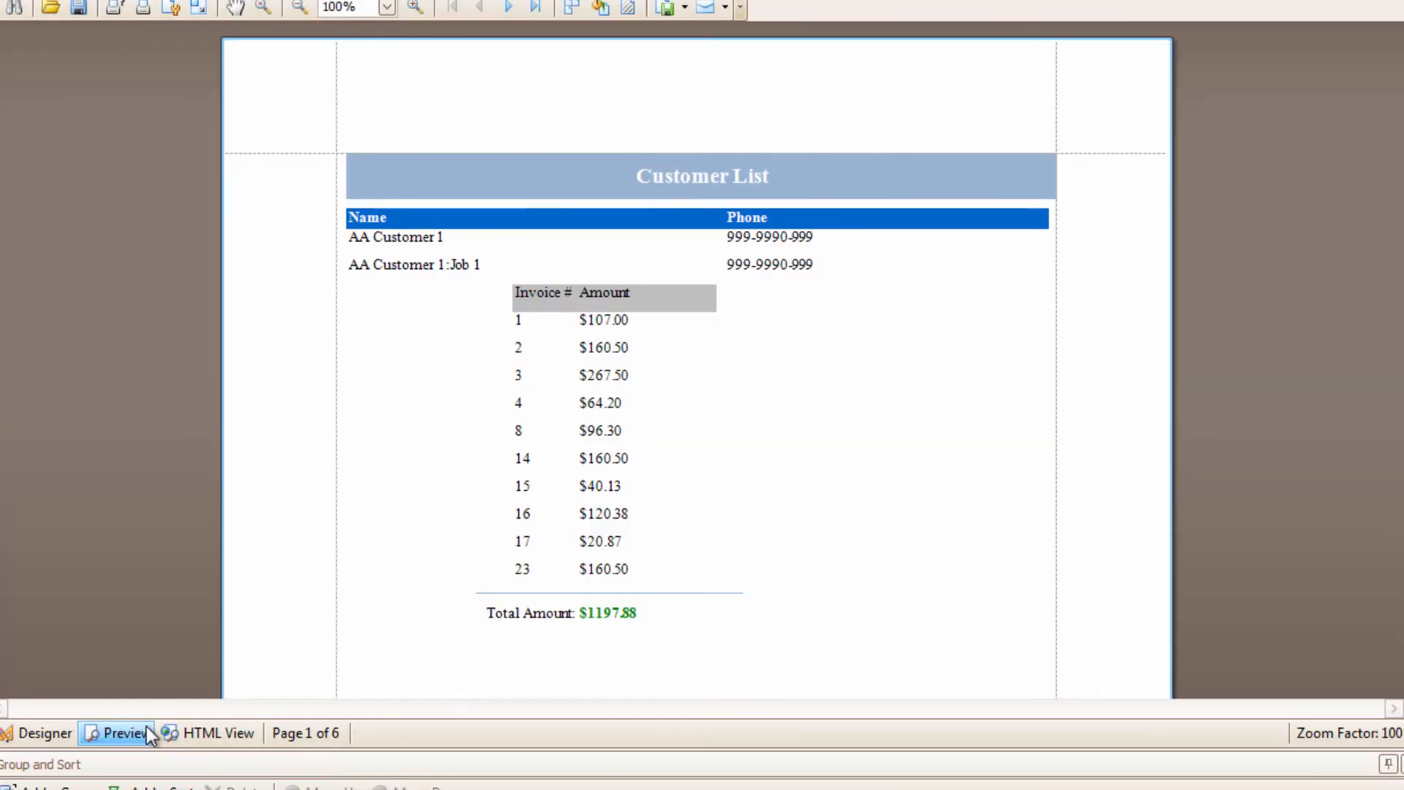
scroll(157, 550, down, 5)
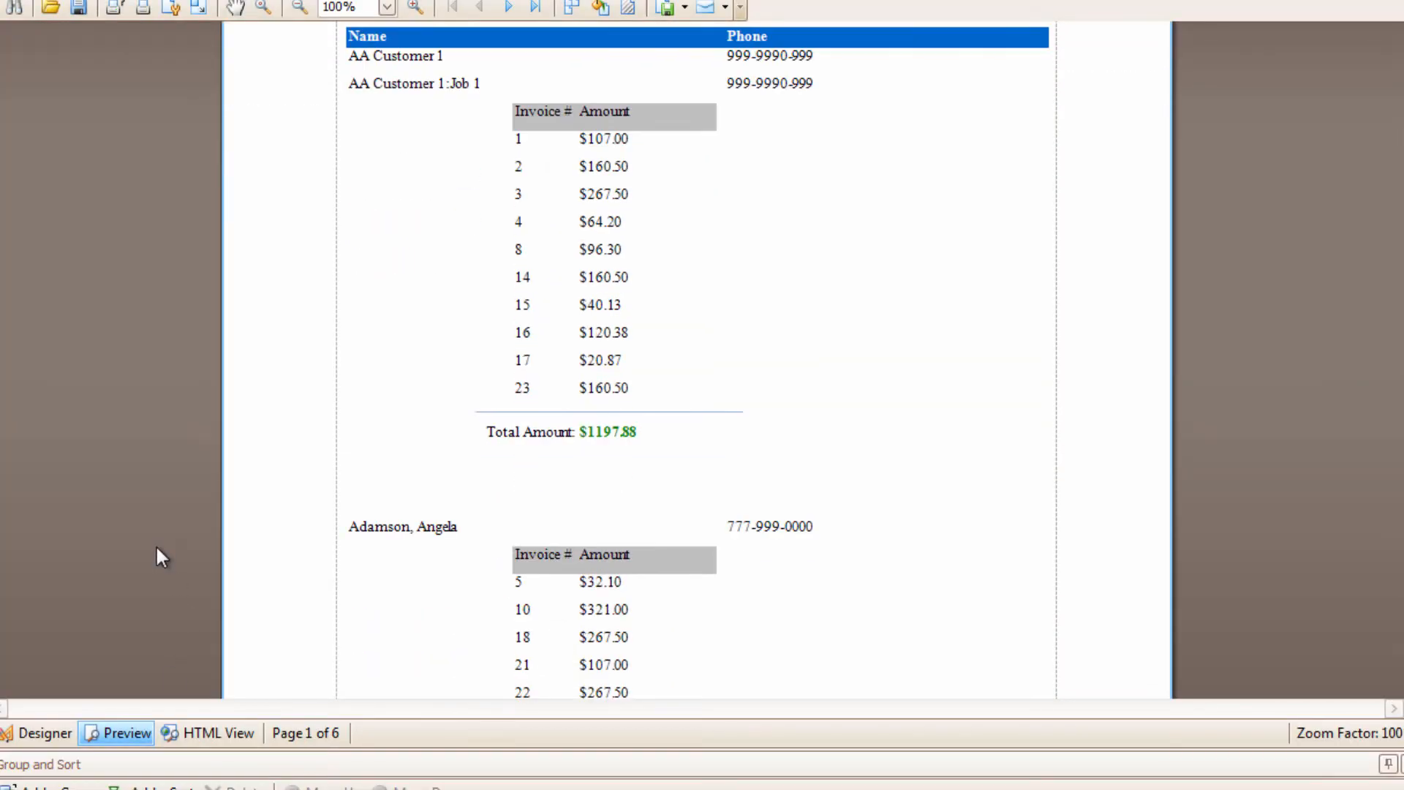
scroll(156, 549, down, 12)
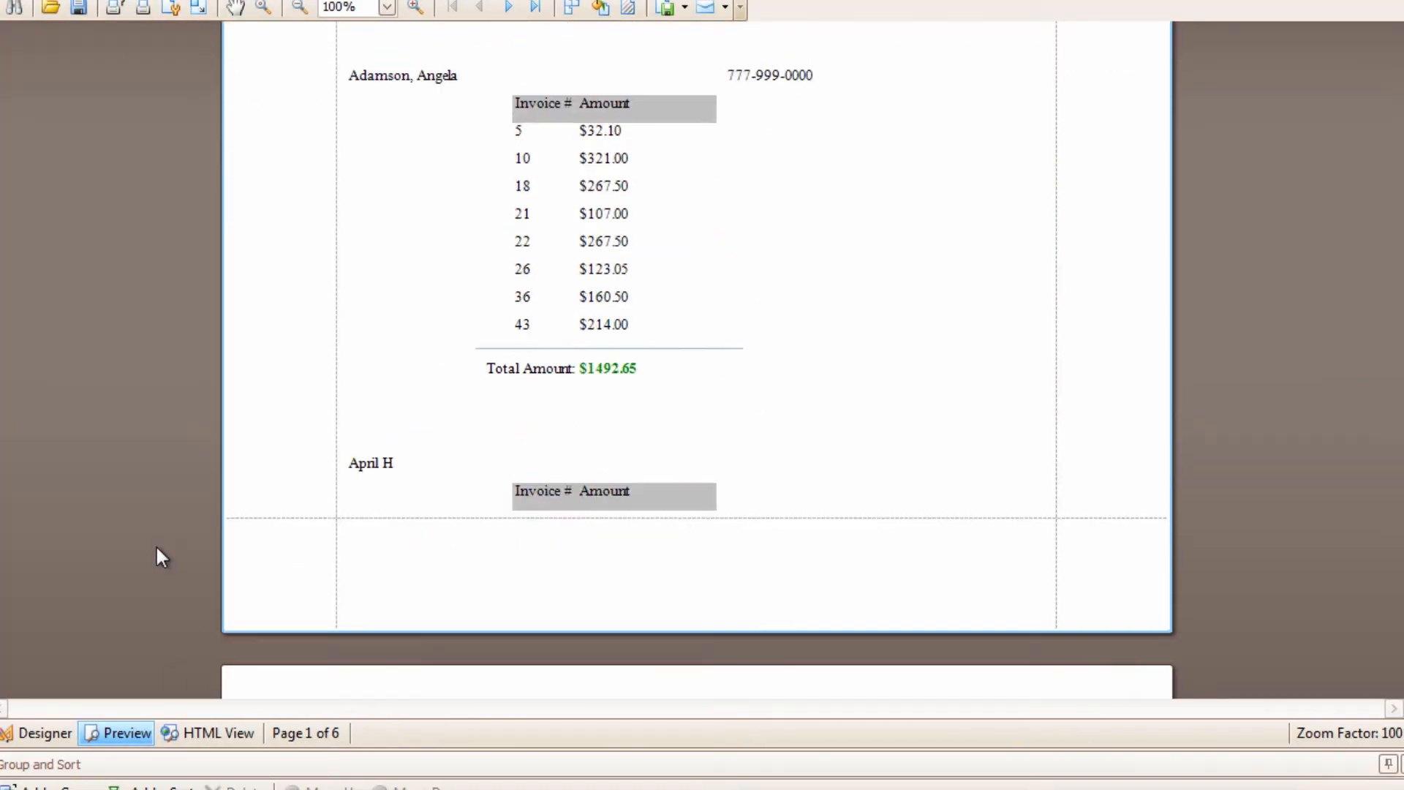
scroll(156, 556, down, 9)
scroll(156, 557, up, 6)
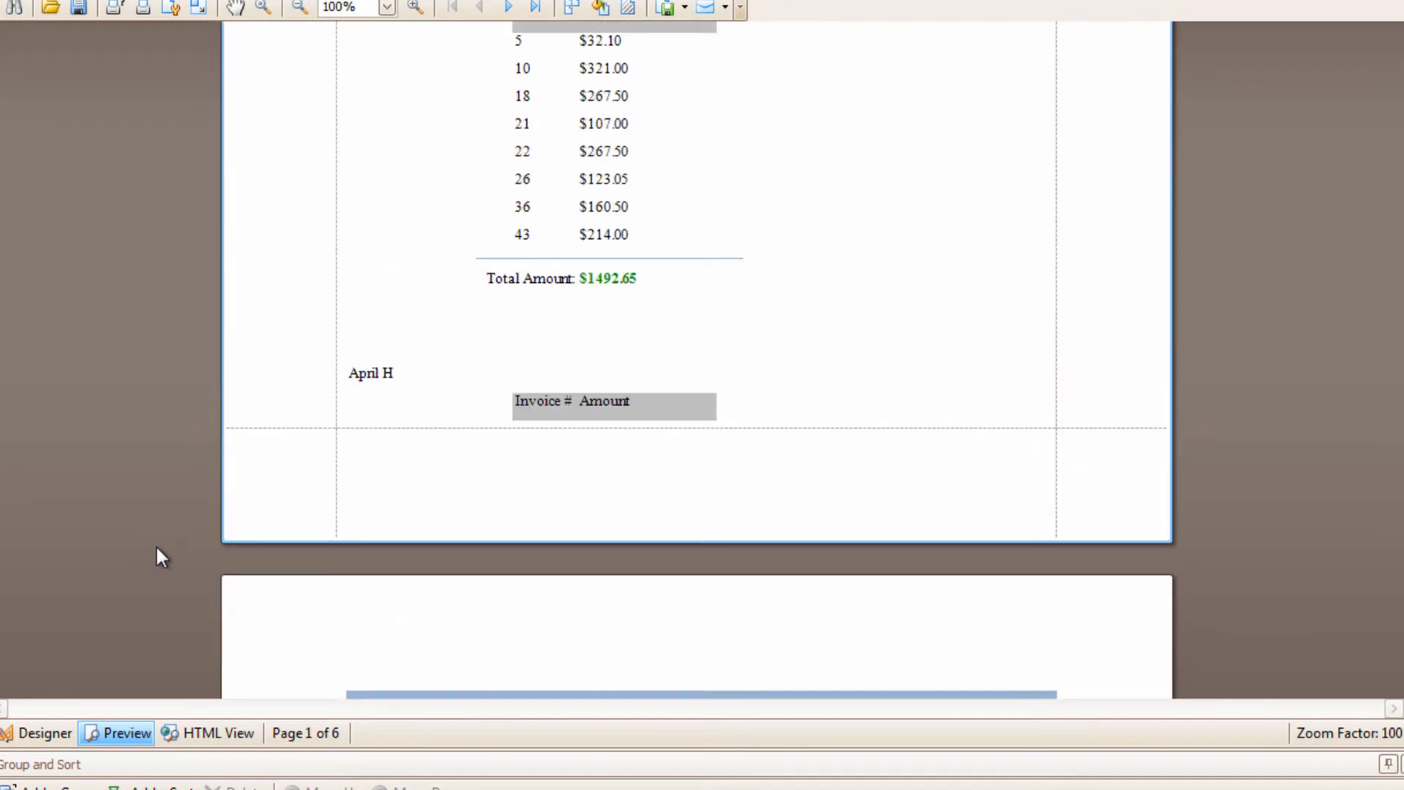
scroll(157, 550, up, 20)
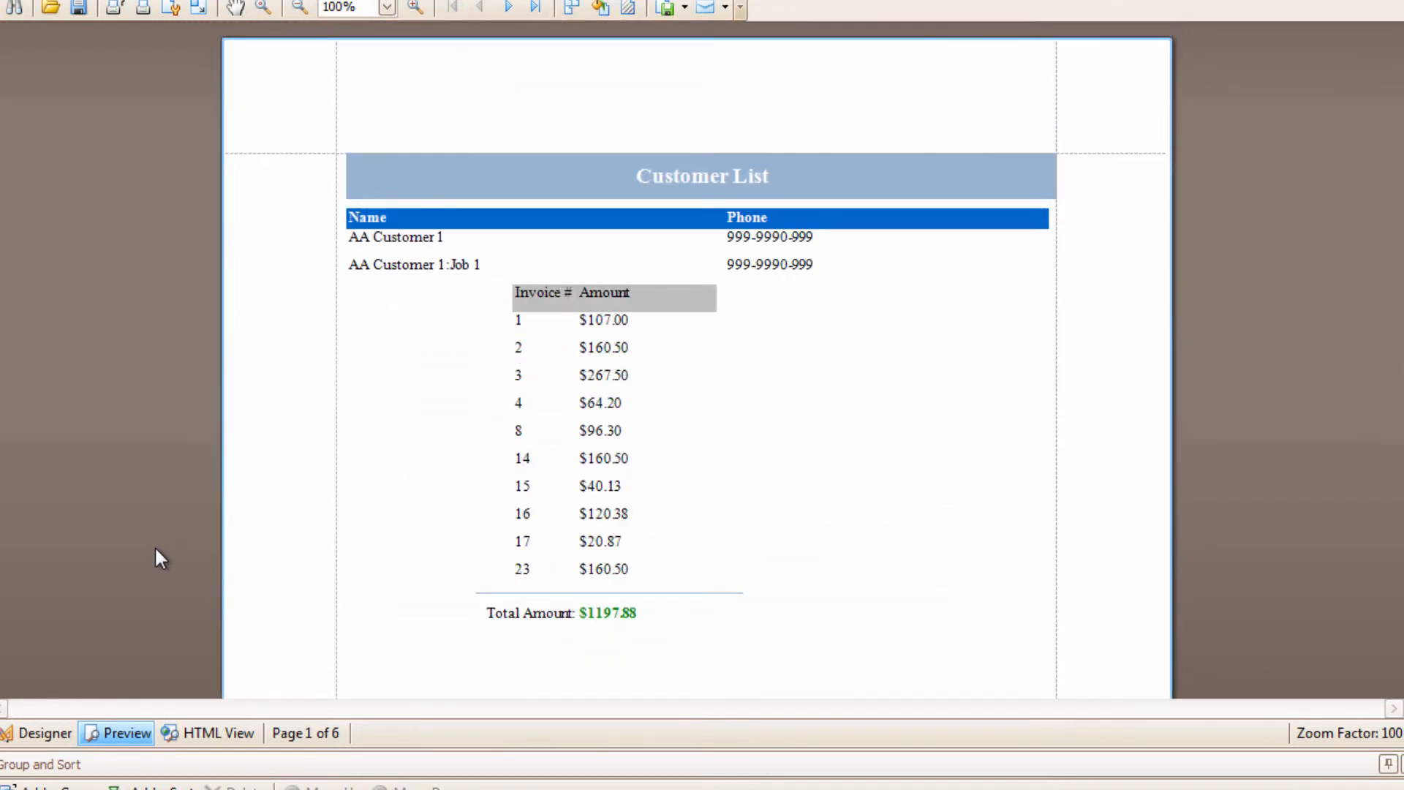
Return to the report design, reopen the green total label's summary settings and examine the available summary functions.
click(65, 722)
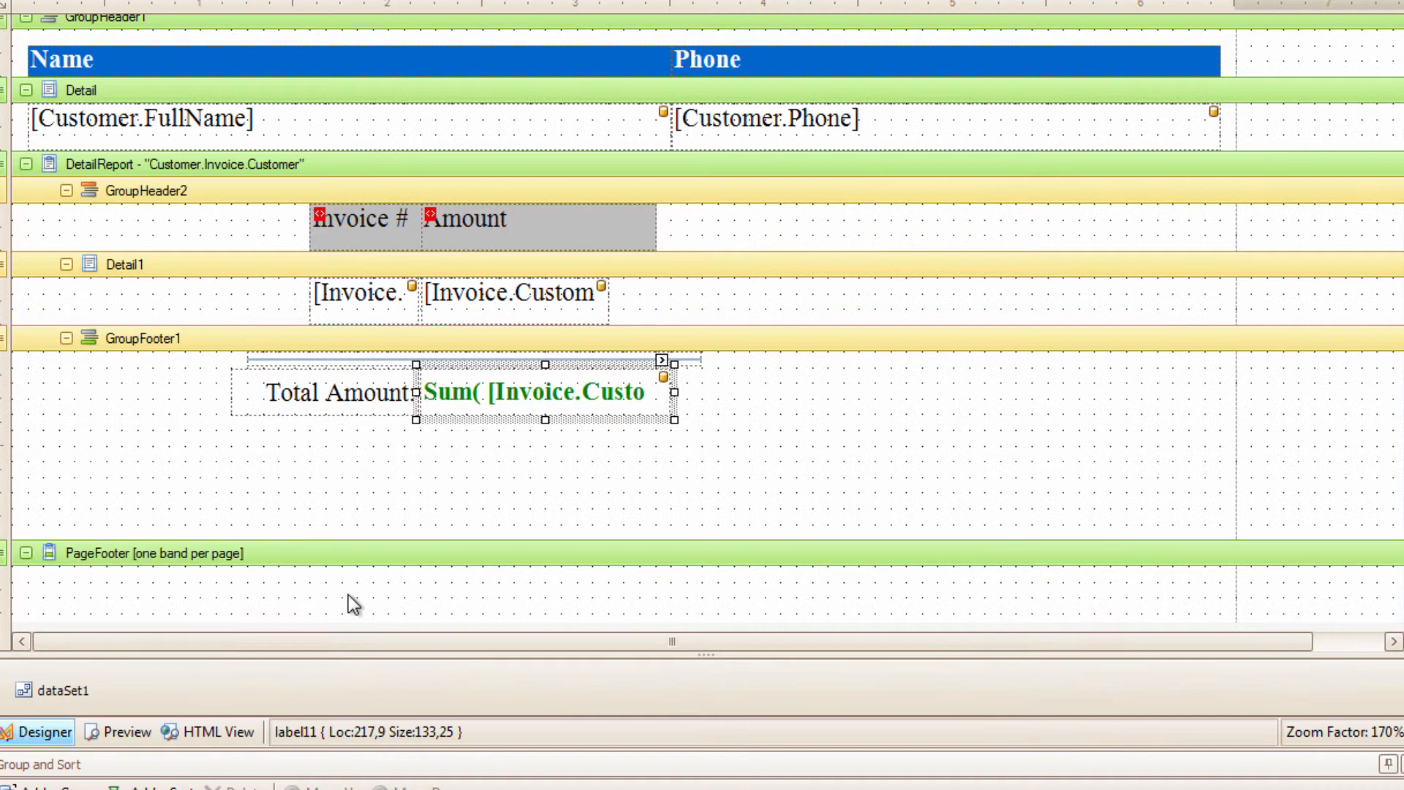
click(661, 360)
click(967, 506)
click(775, 367)
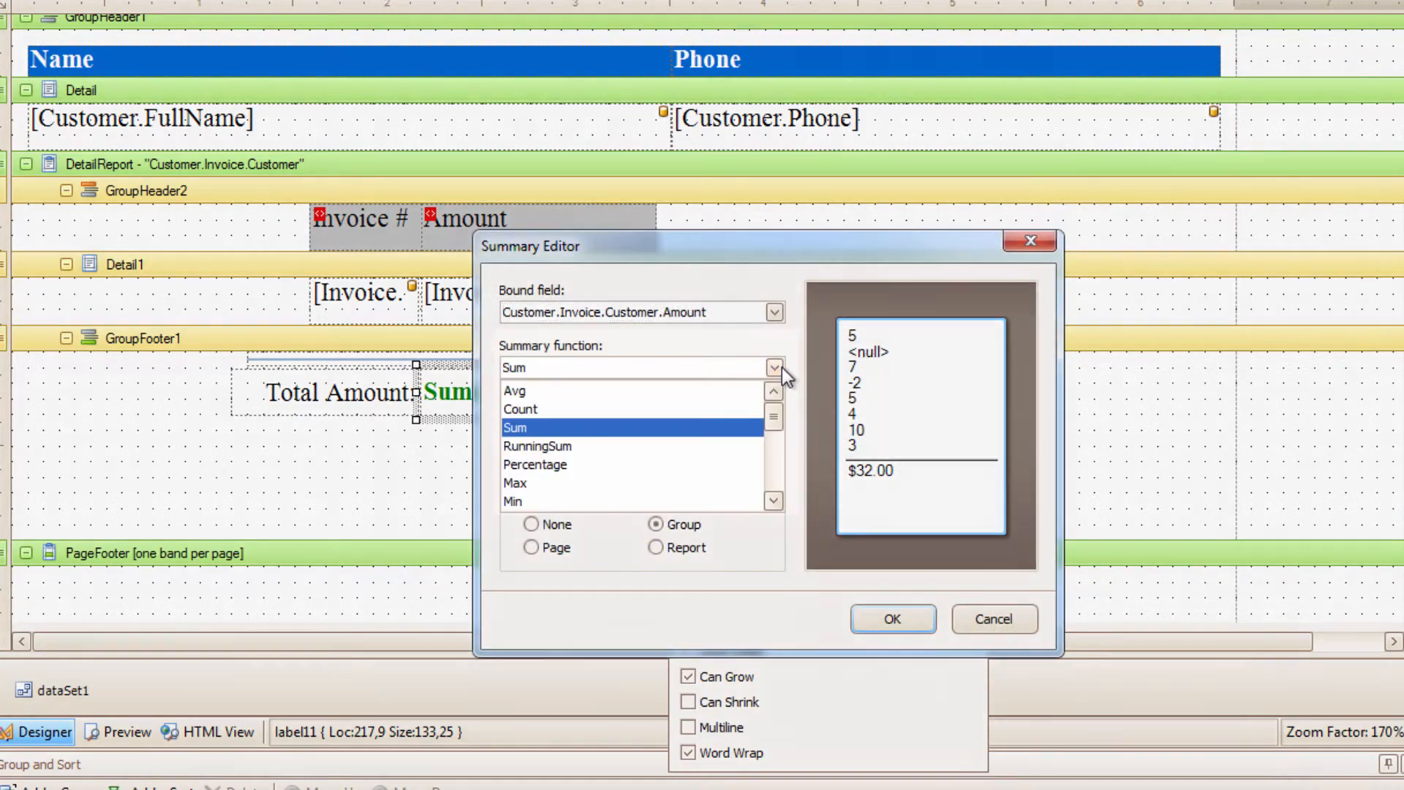
mouse_move(779, 419)
mouse_down()
mouse_move(780, 484)
mouse_move(790, 414)
mouse_up()
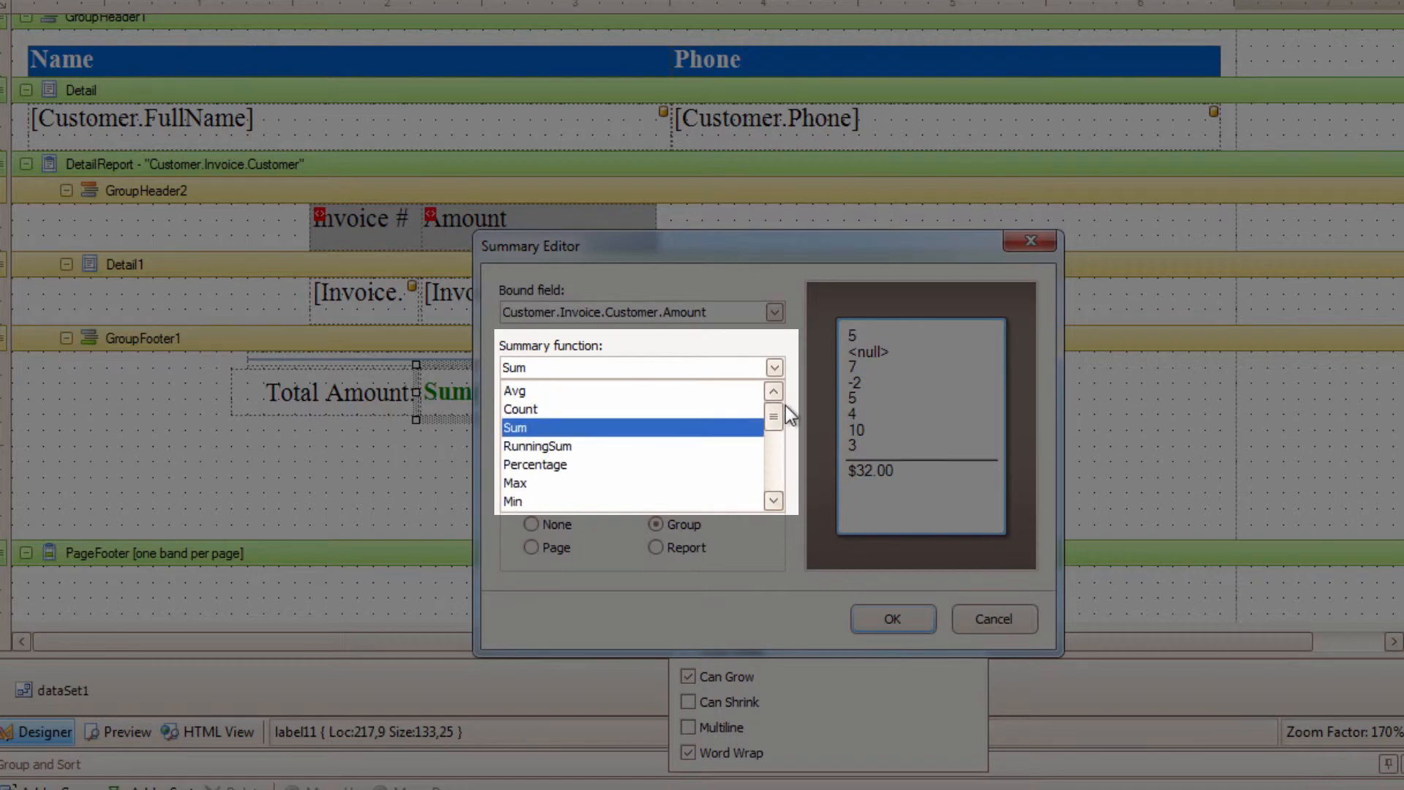